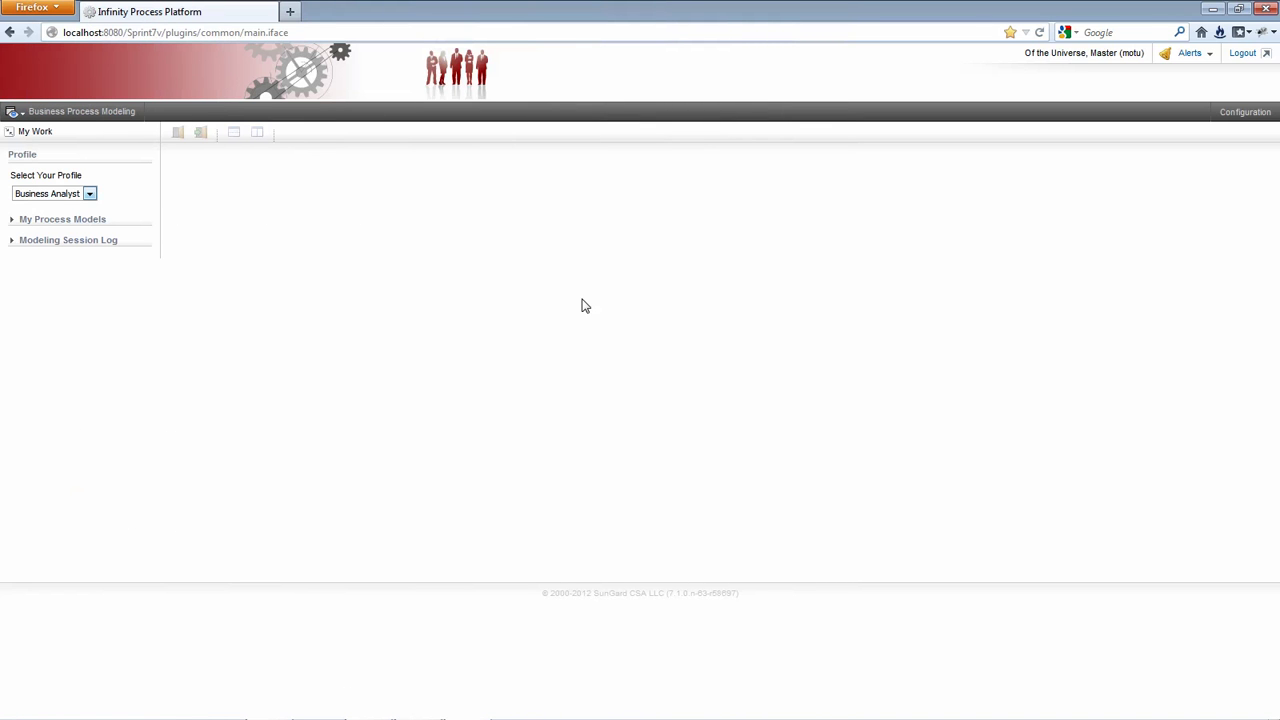
Switch the profile to Integrator and back to Business Analyst, then expand My Process Models.
left_click(97, 113)
left_click(89, 194)
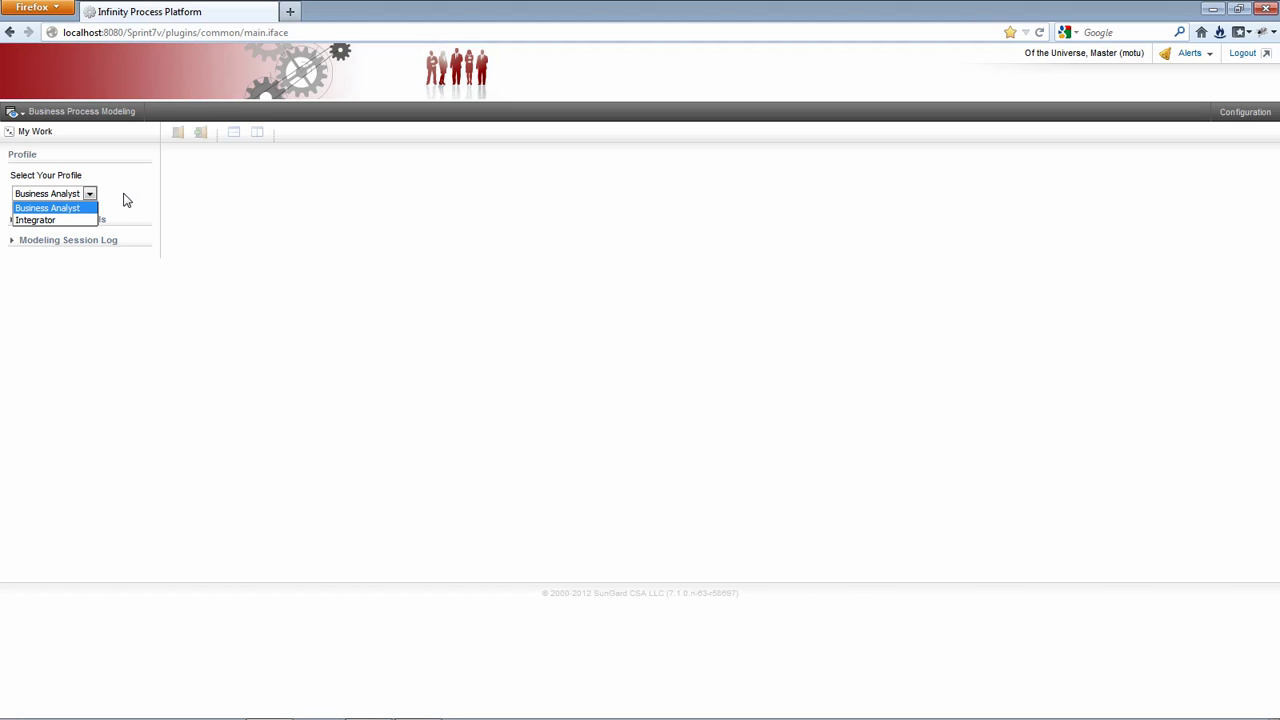
left_click(56, 220)
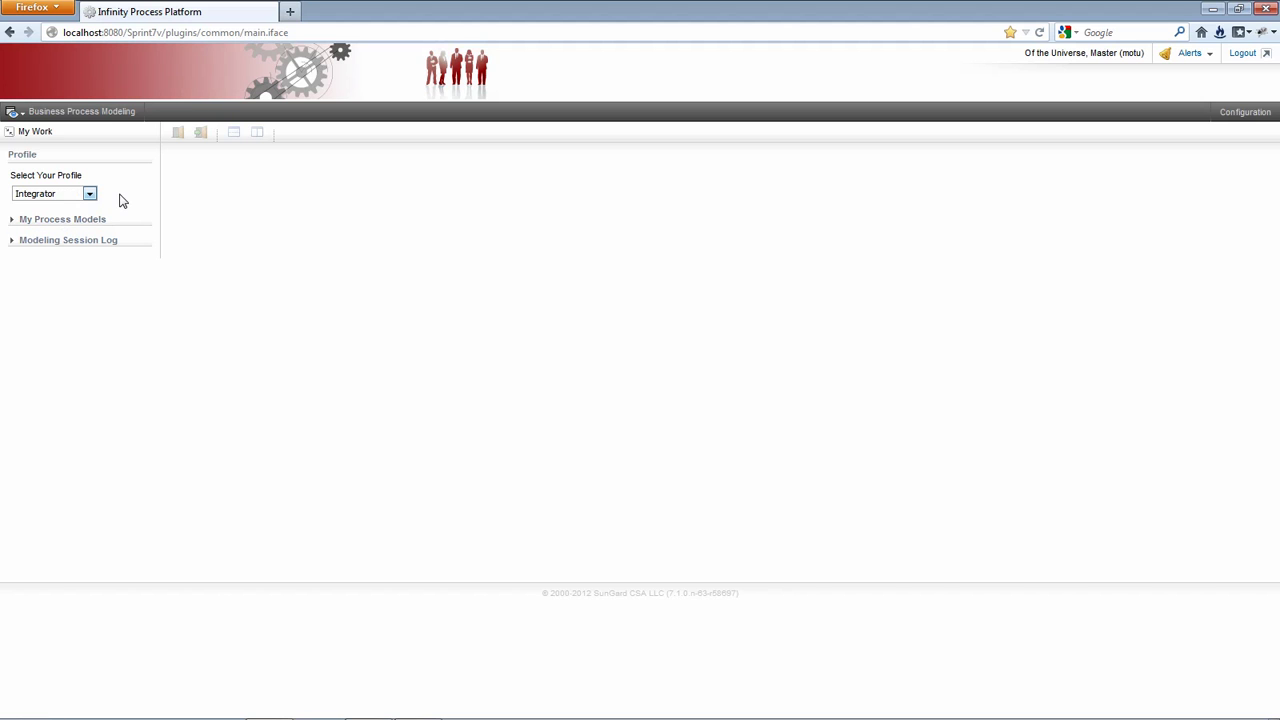
left_click(89, 194)
left_click(70, 207)
left_click(88, 221)
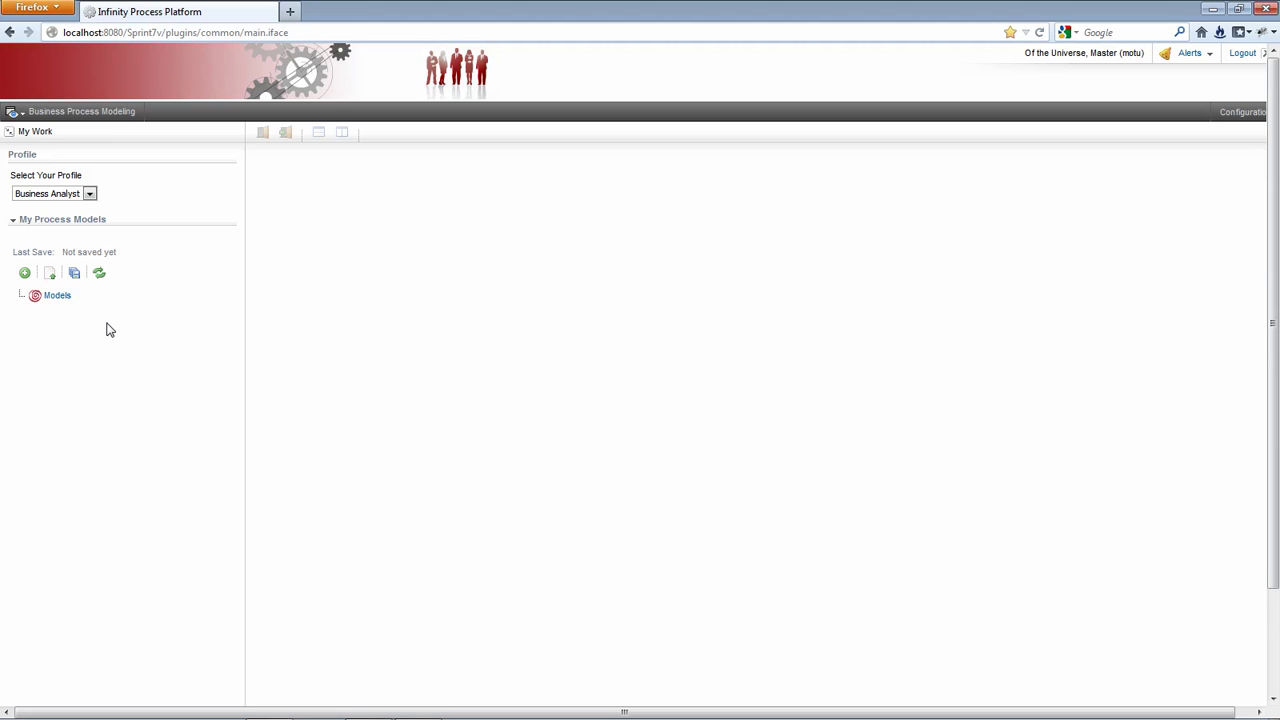
Create a new process model named 'Customer Management'.
left_click(24, 272)
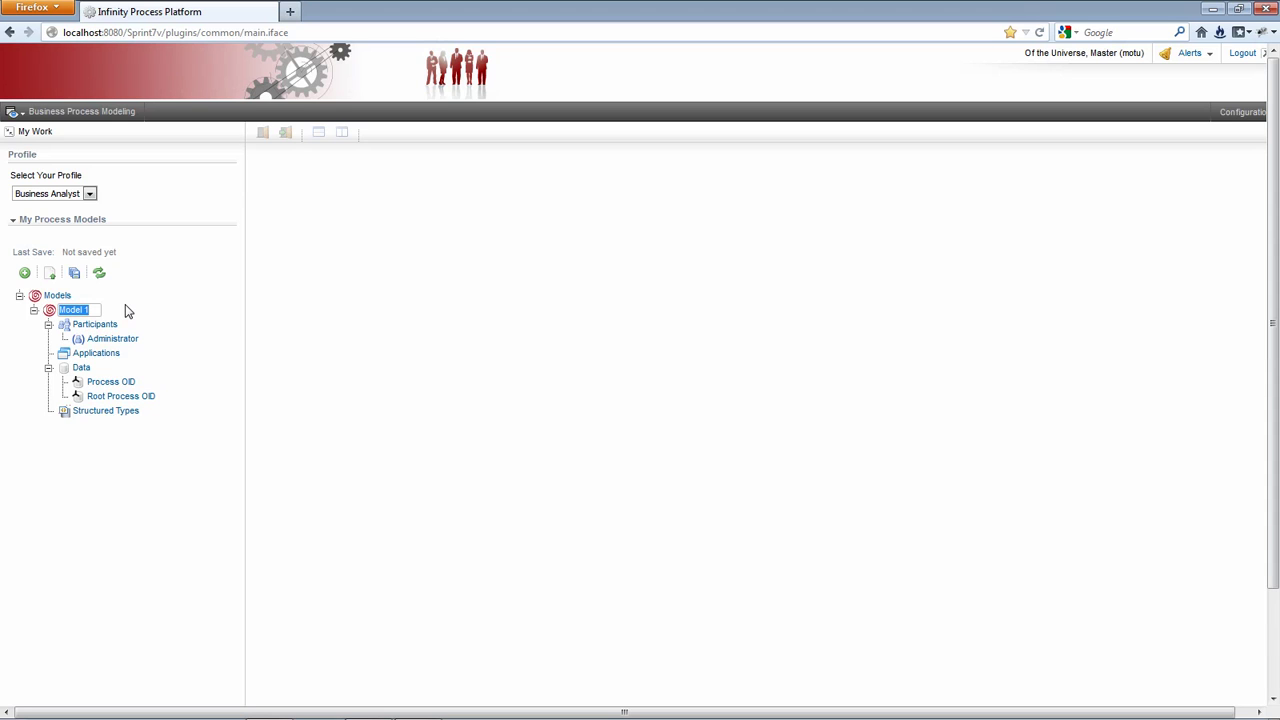
key("BackSpace")
type("Customer Management")
left_click(185, 404)
Add two roles under Participants, named Sales Contact and Branch Manager.
right_click(105, 330)
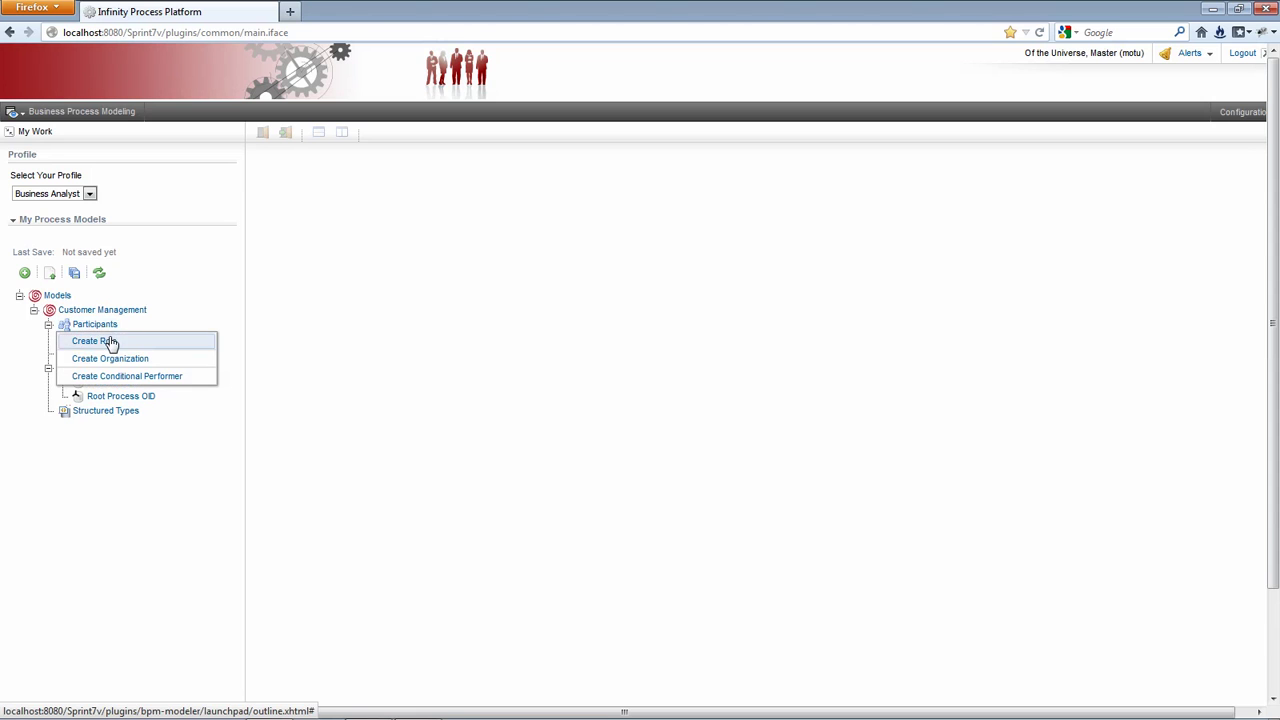
left_click(106, 342)
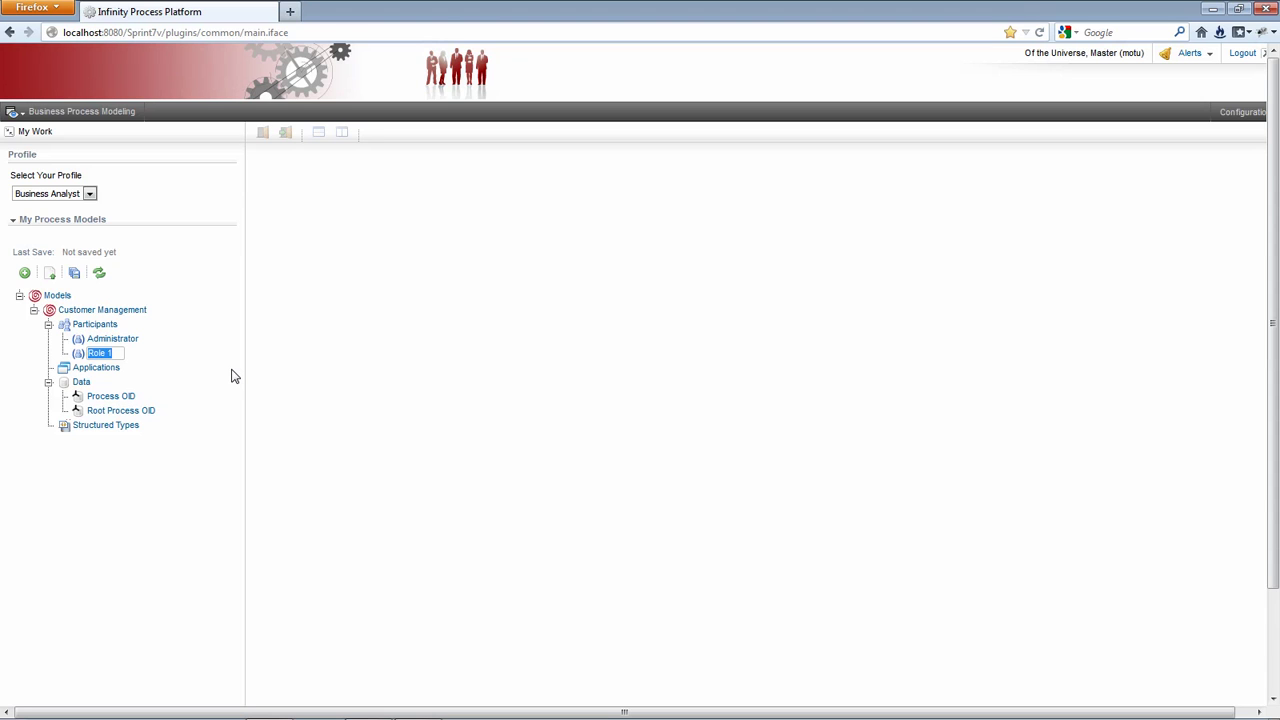
key("BackSpace")
type("Sales Contact")
key("Return")
right_click(105, 326)
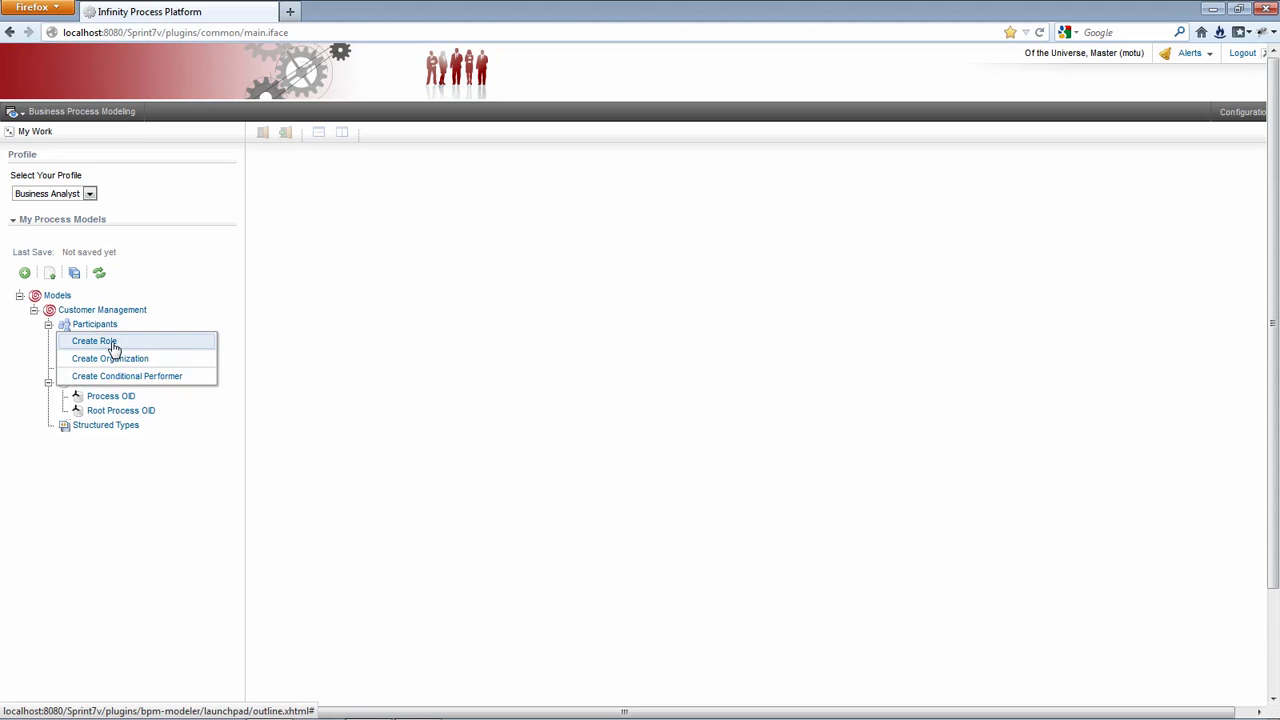
left_click(105, 341)
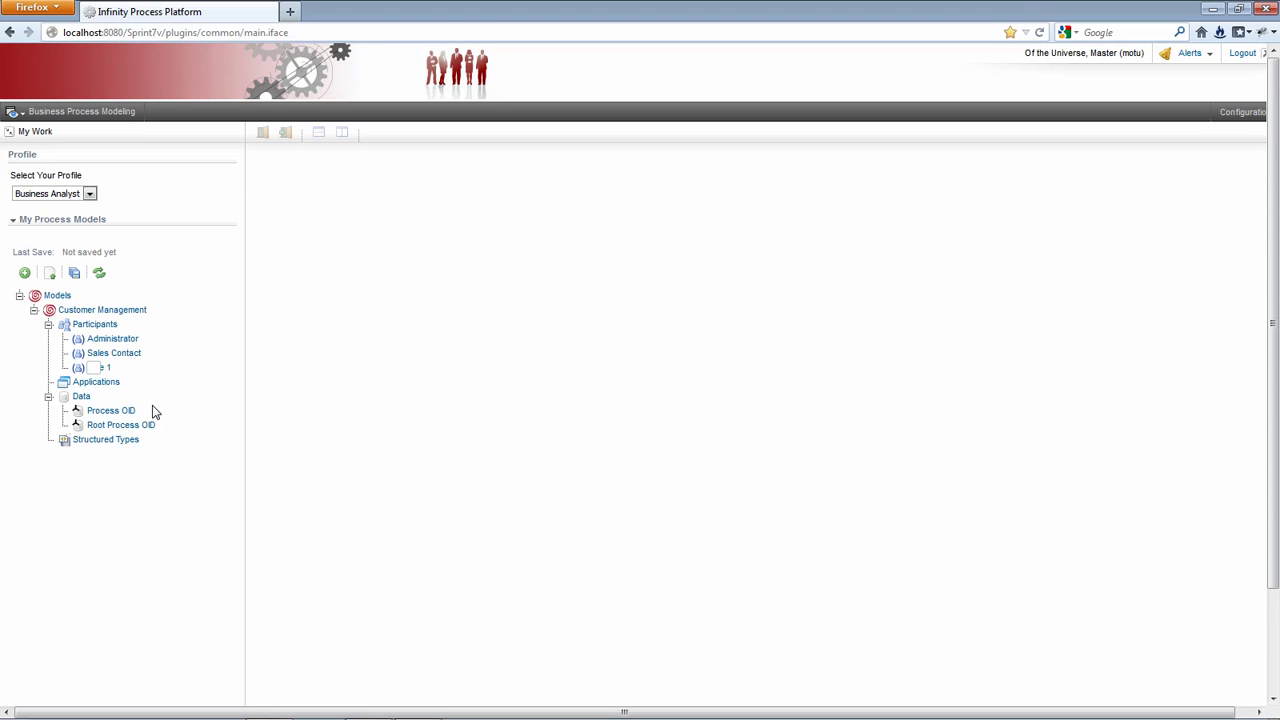
type("Branch Manager")
key("Return")
left_click(129, 355)
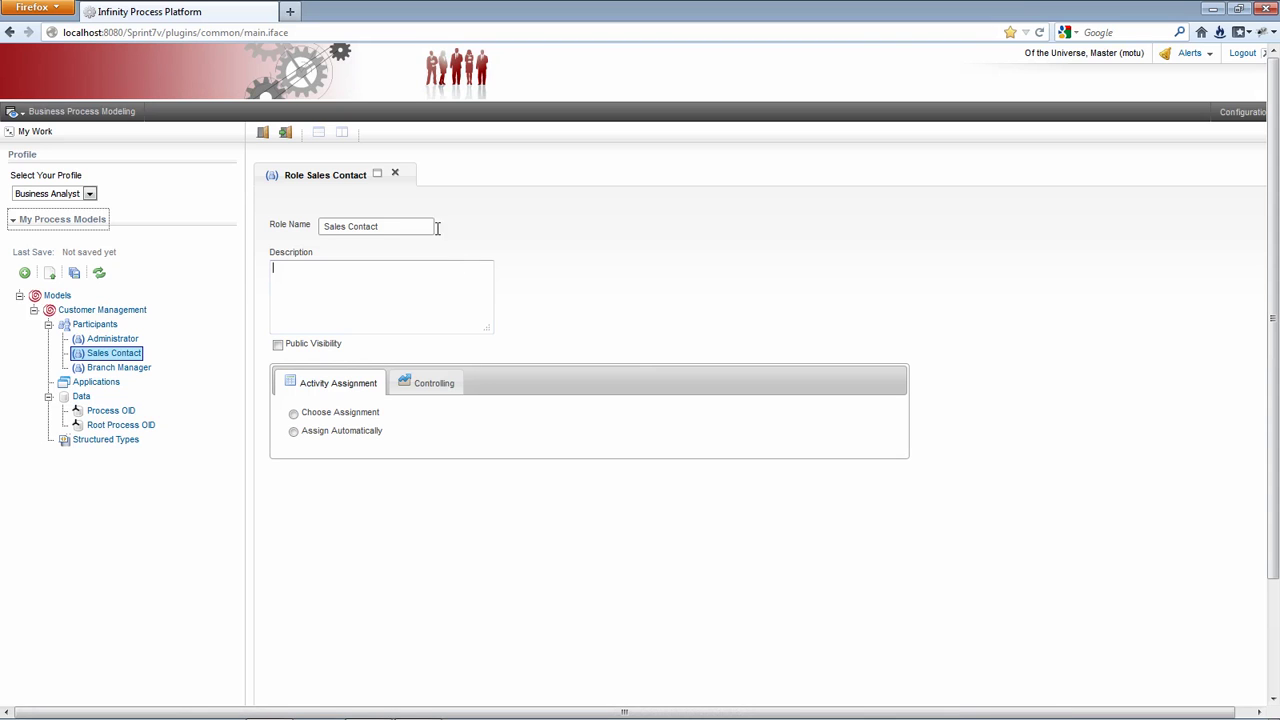
left_click(395, 176)
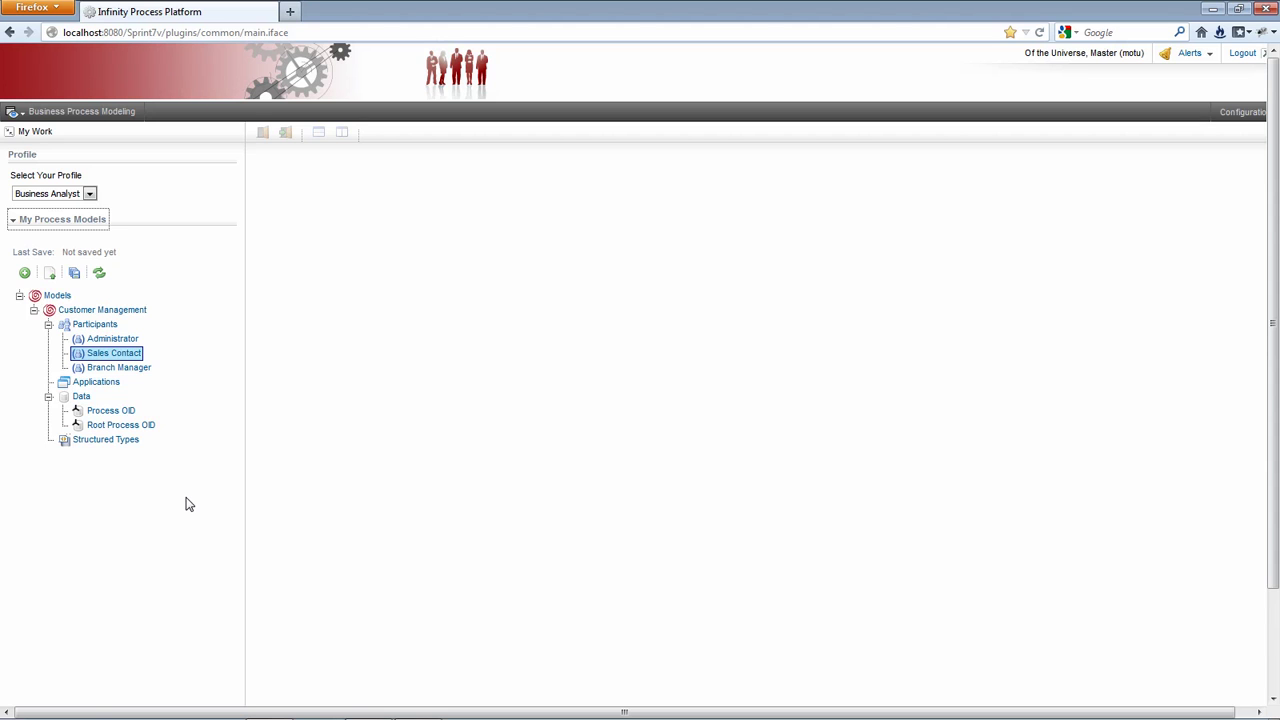
Create two data types under Structured Types, named Customer and Country.
right_click(119, 444)
left_click(121, 456)
key("BackSpace")
type("Customer")
key("Return")
right_click(129, 447)
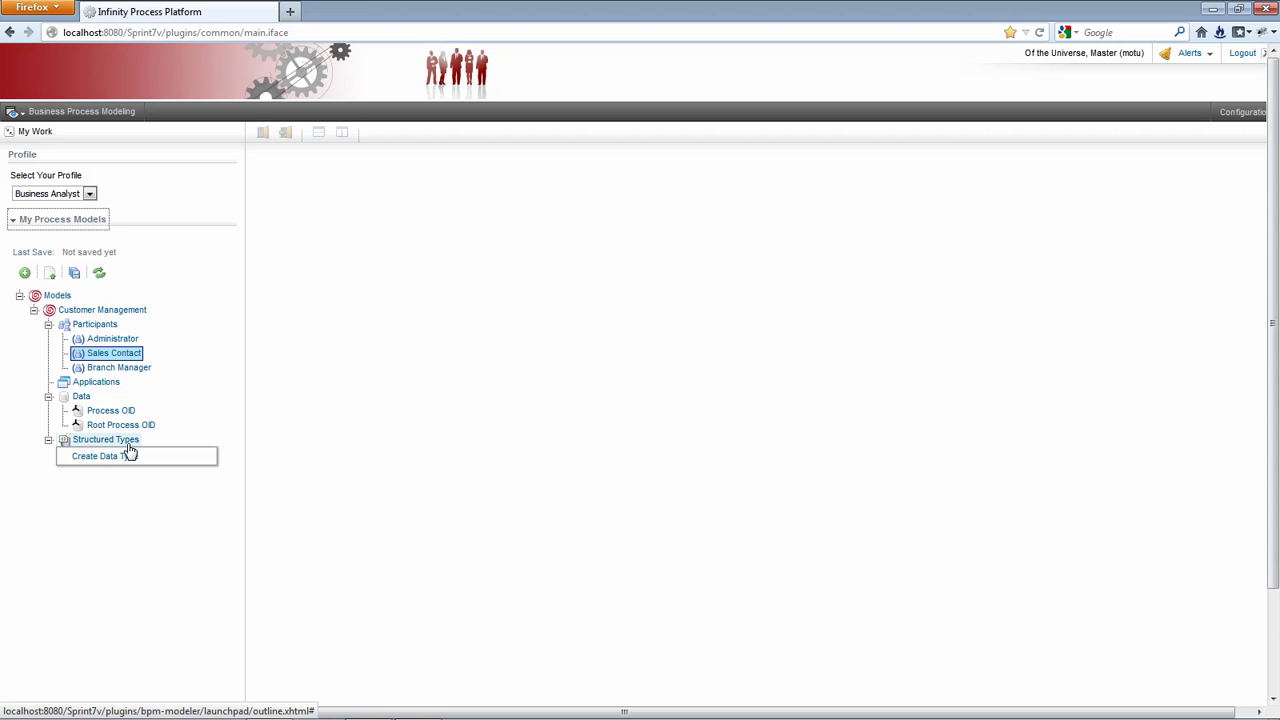
left_click(126, 457)
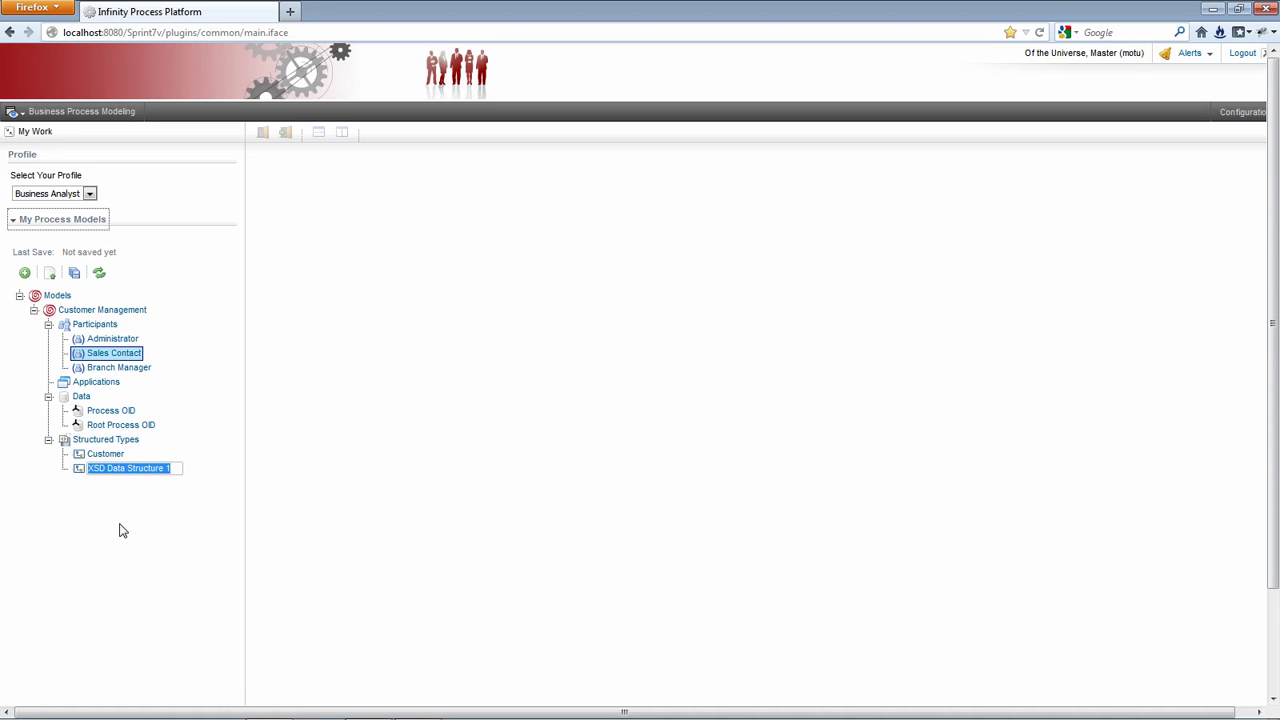
type("Country")
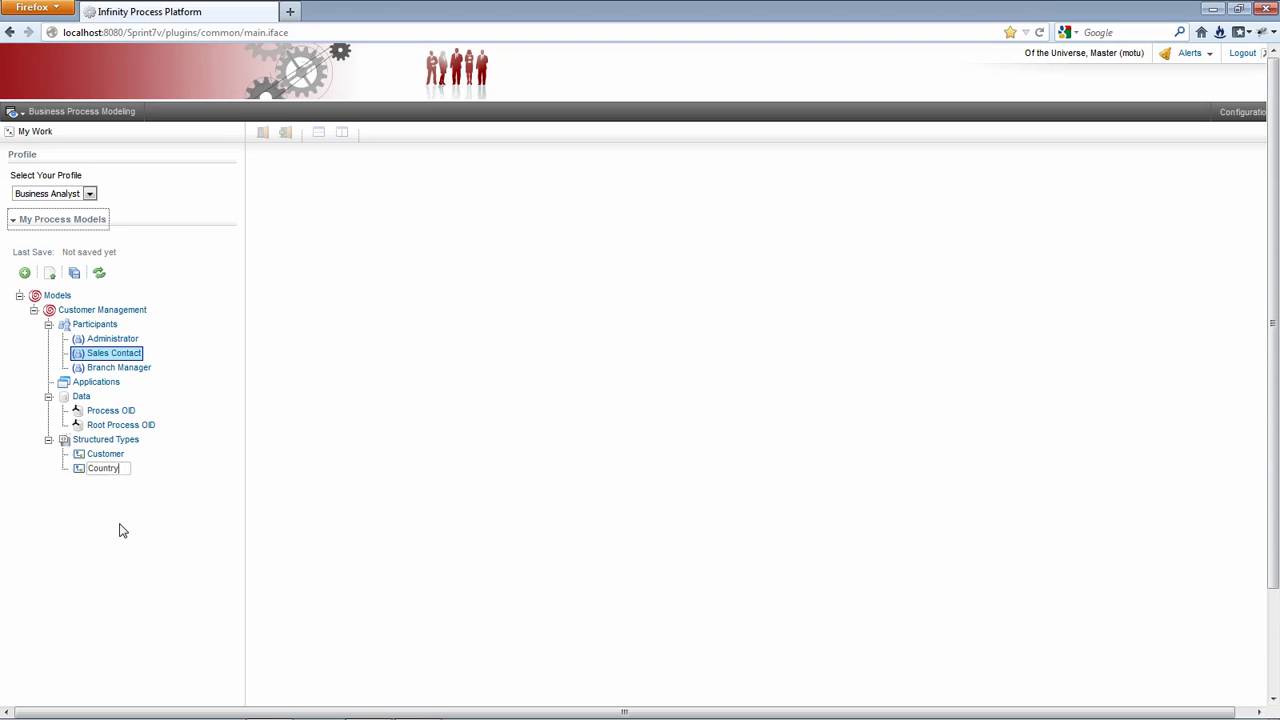
key("Return")
Add the String elements First Name, Last Name and Tax ID to the Customer structure.
left_click(115, 457)
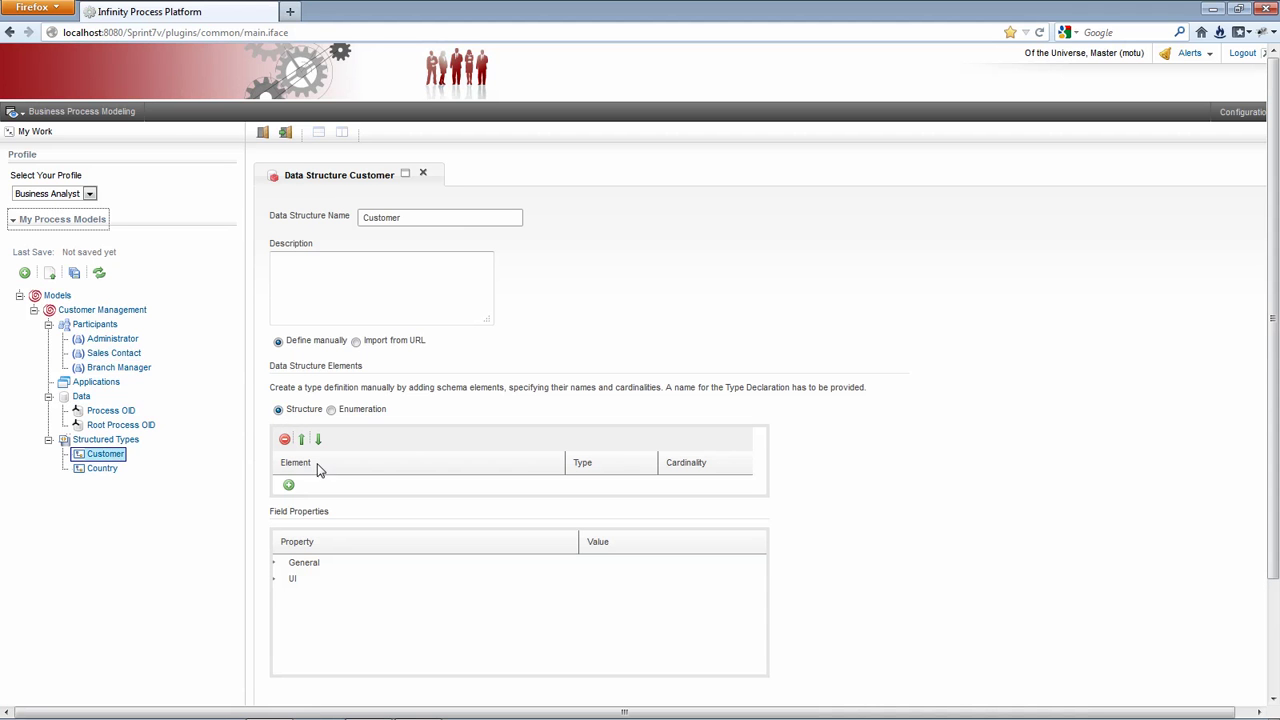
left_click(288, 486)
left_click(320, 488)
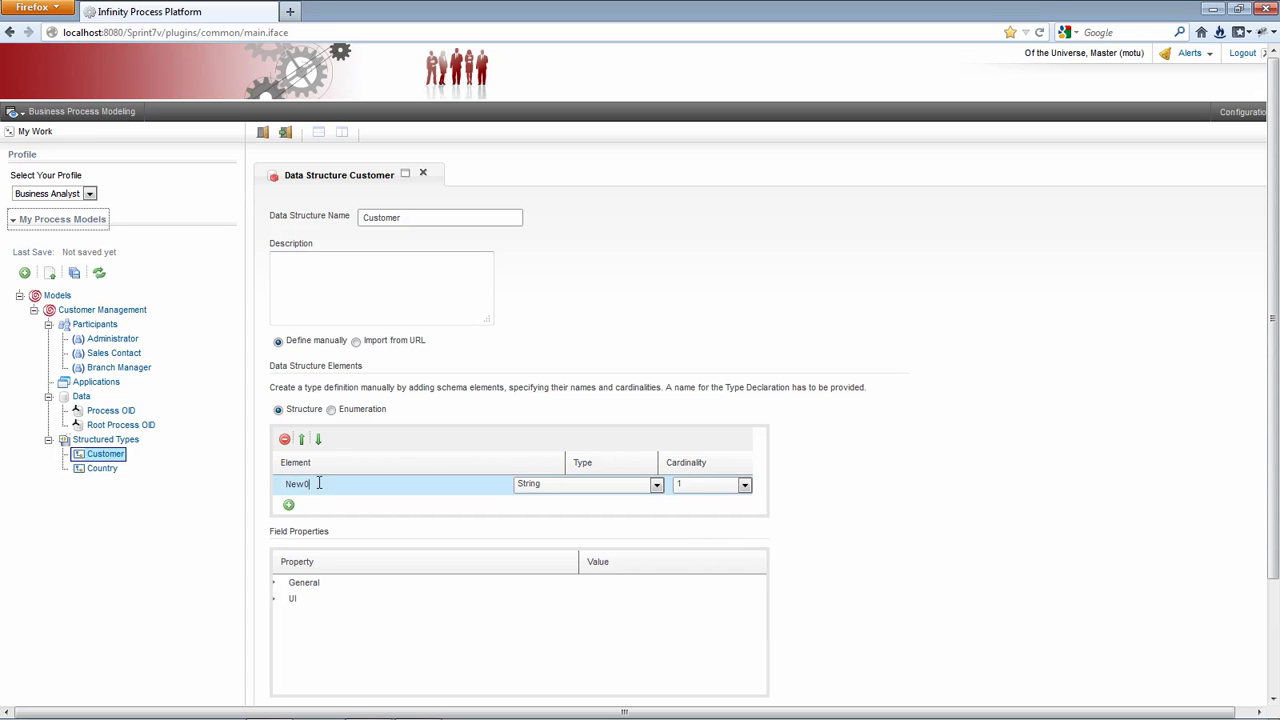
key("BackSpace")
type("First Name")
left_click(286, 507)
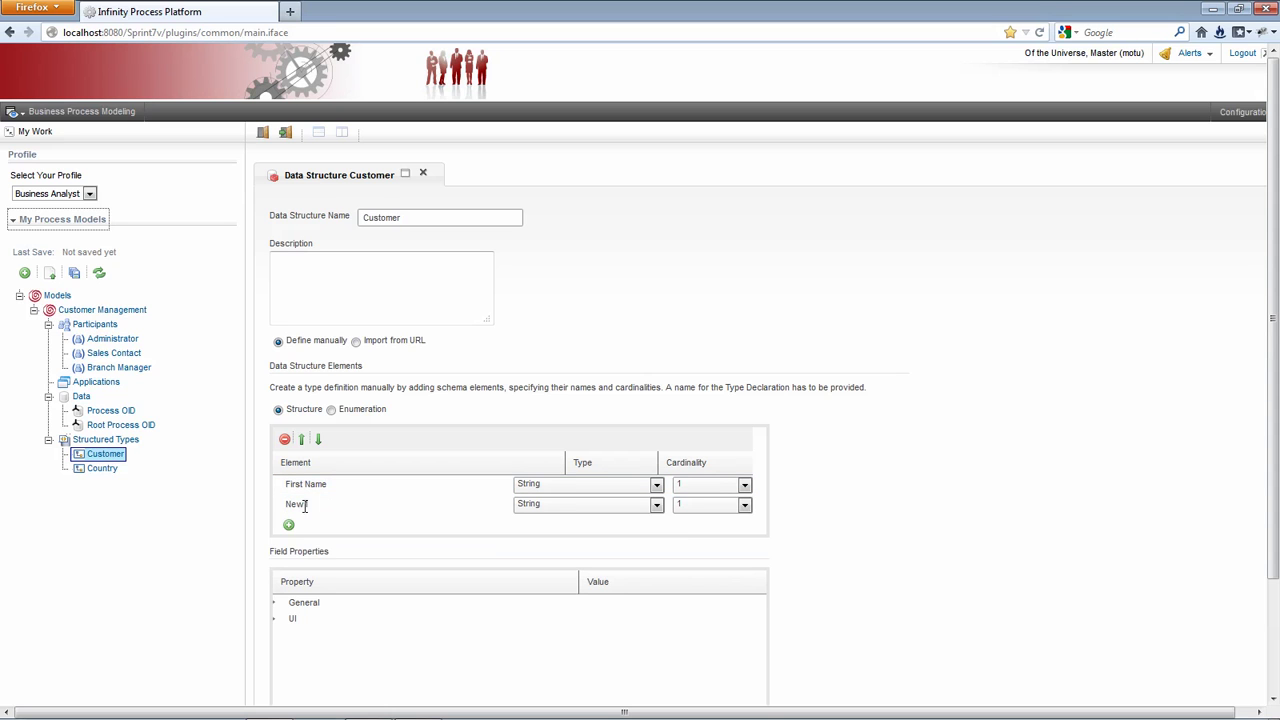
left_click(320, 504)
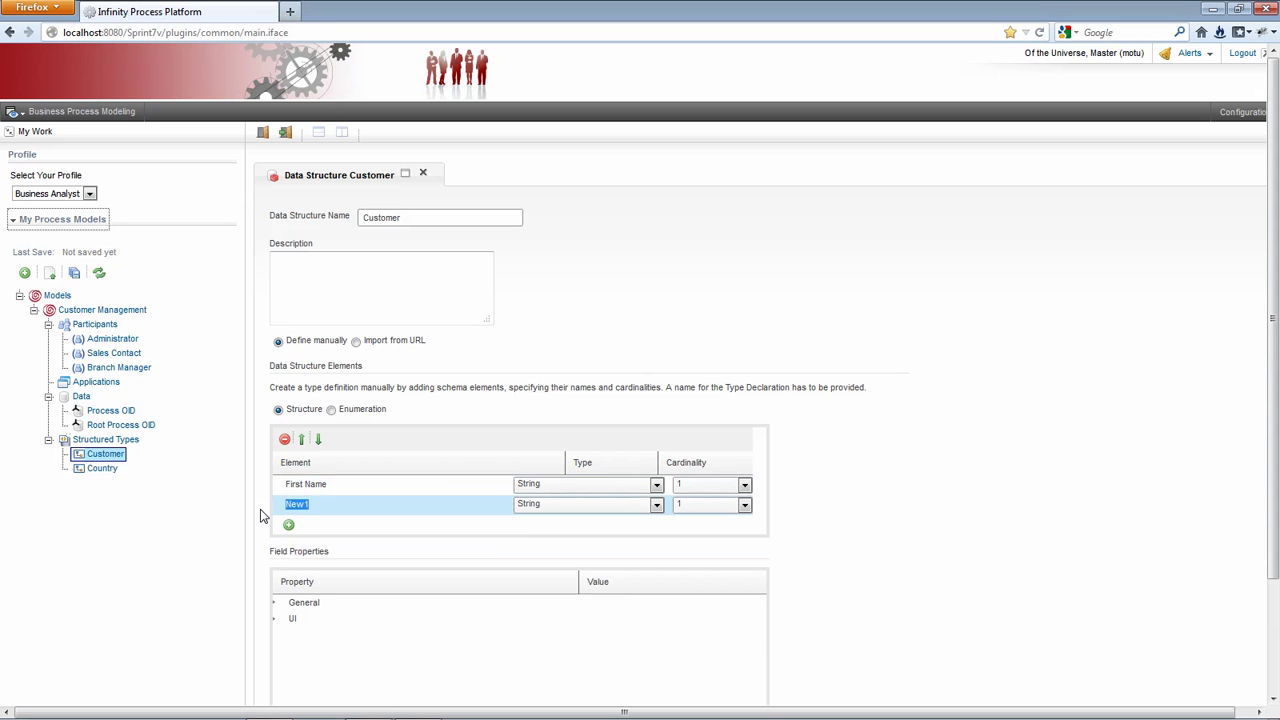
type("Last Name")
left_click(288, 525)
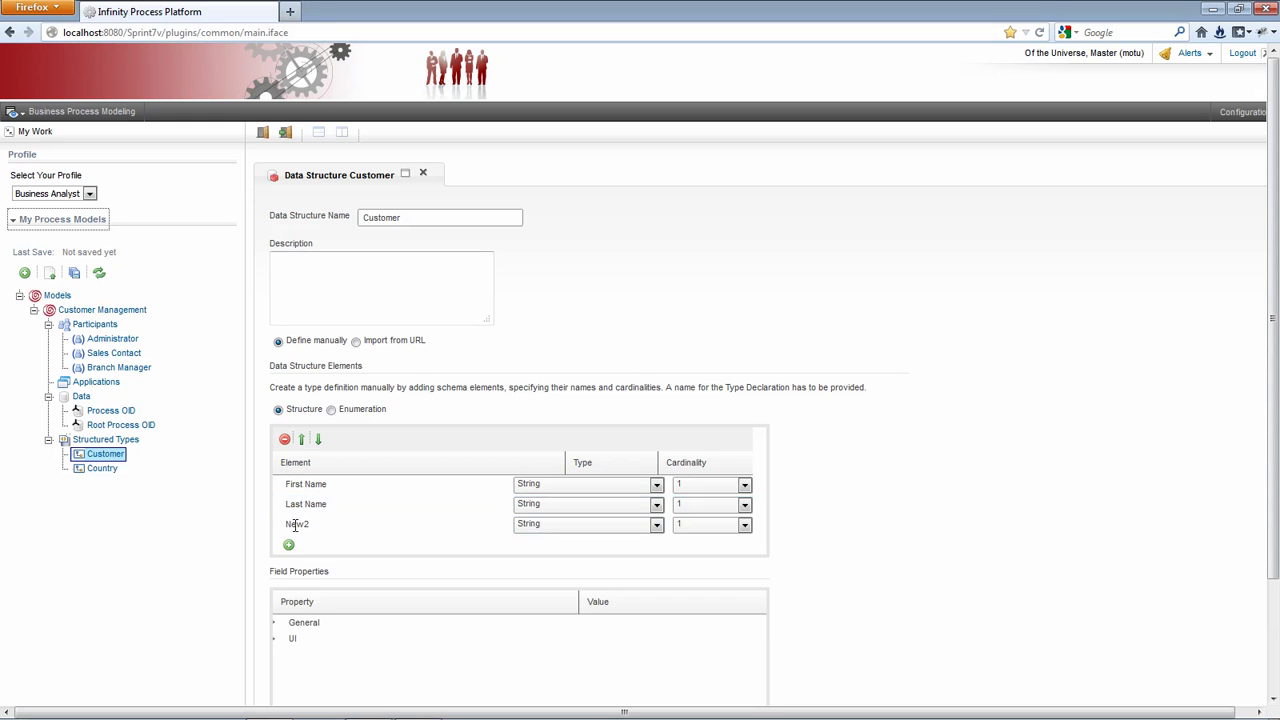
left_click(308, 524)
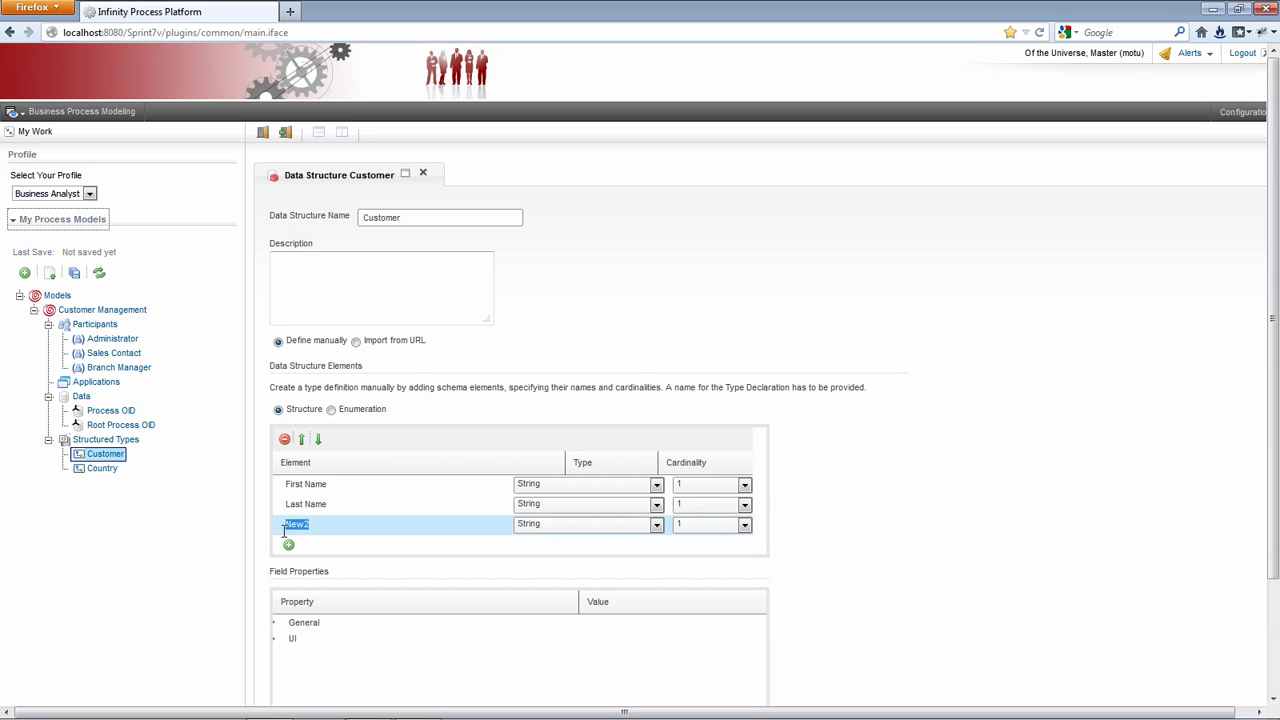
type("Tax ID")
Add the remaining Customer elements Amount and Country.
left_click(288, 544)
left_click(320, 544)
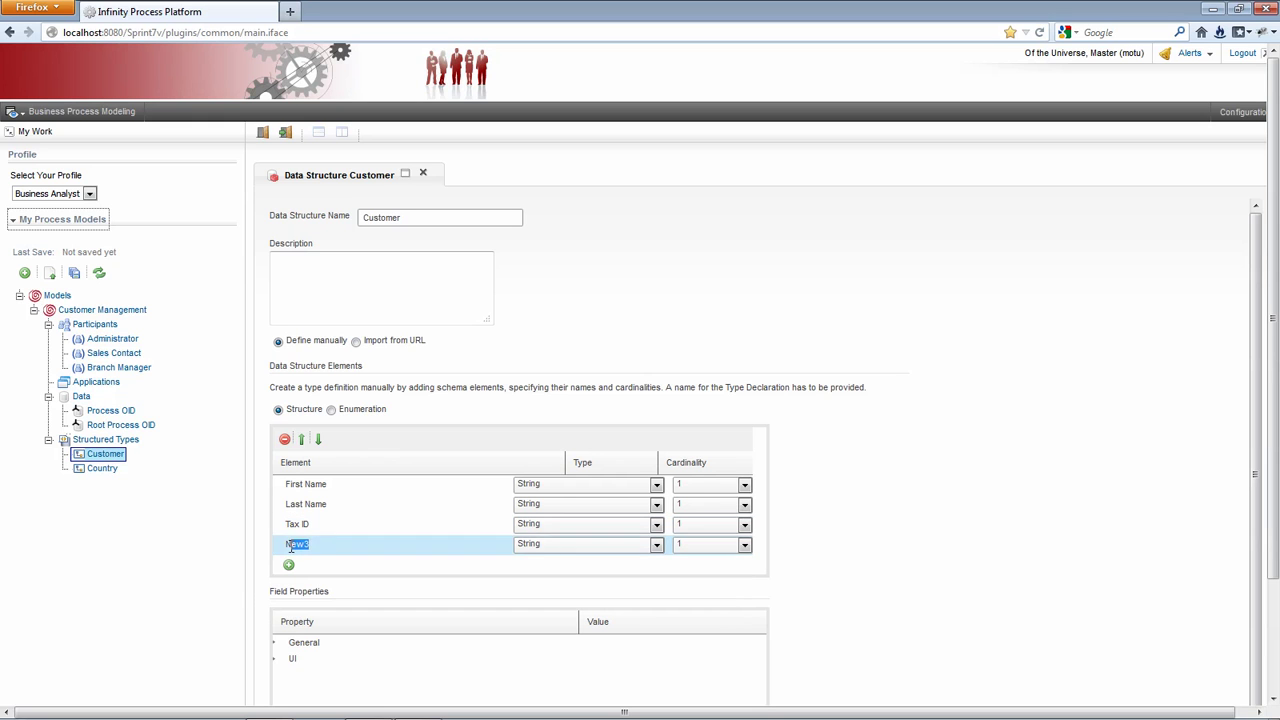
type("Amount")
key("Return")
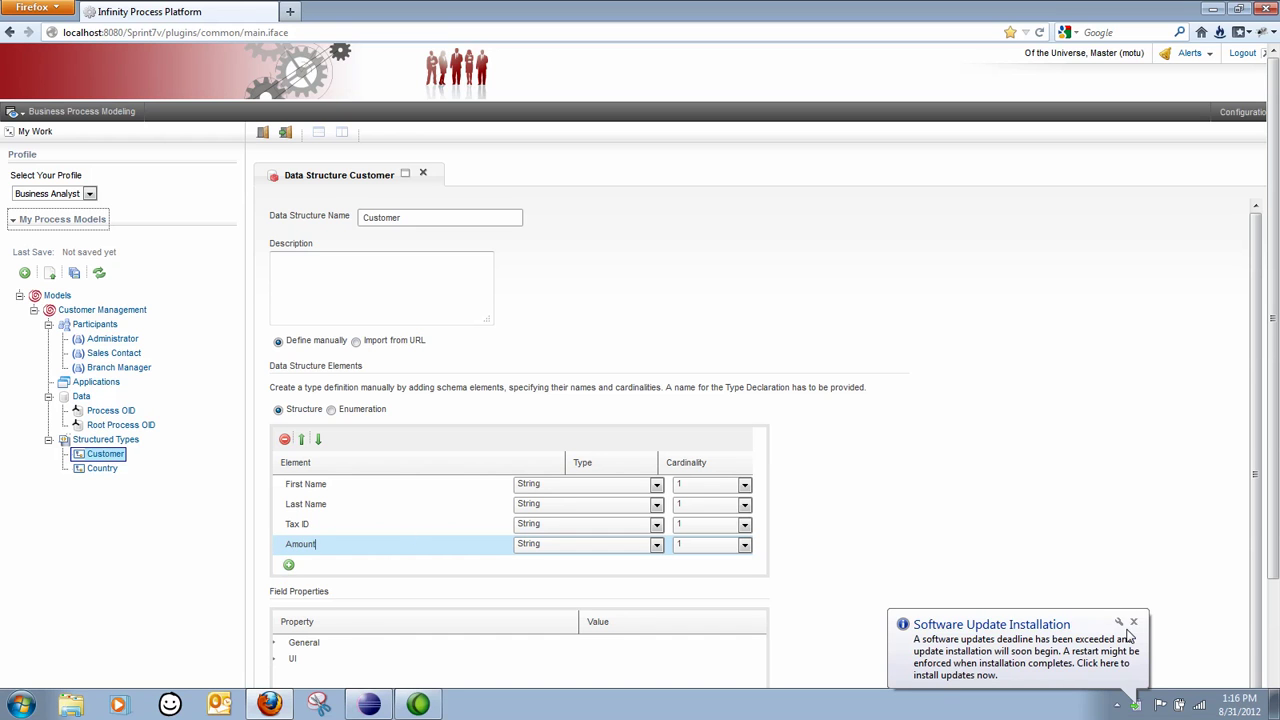
left_click(1136, 622)
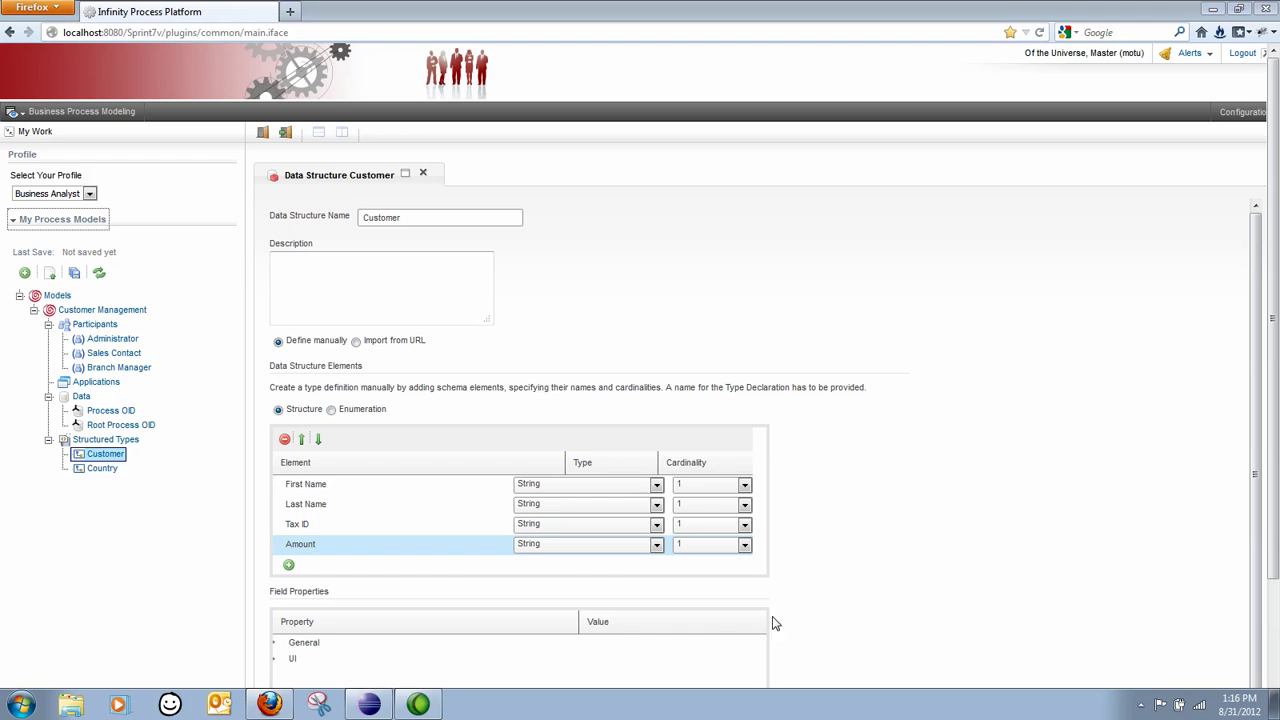
left_click(288, 565)
left_click(316, 566)
type("Country")
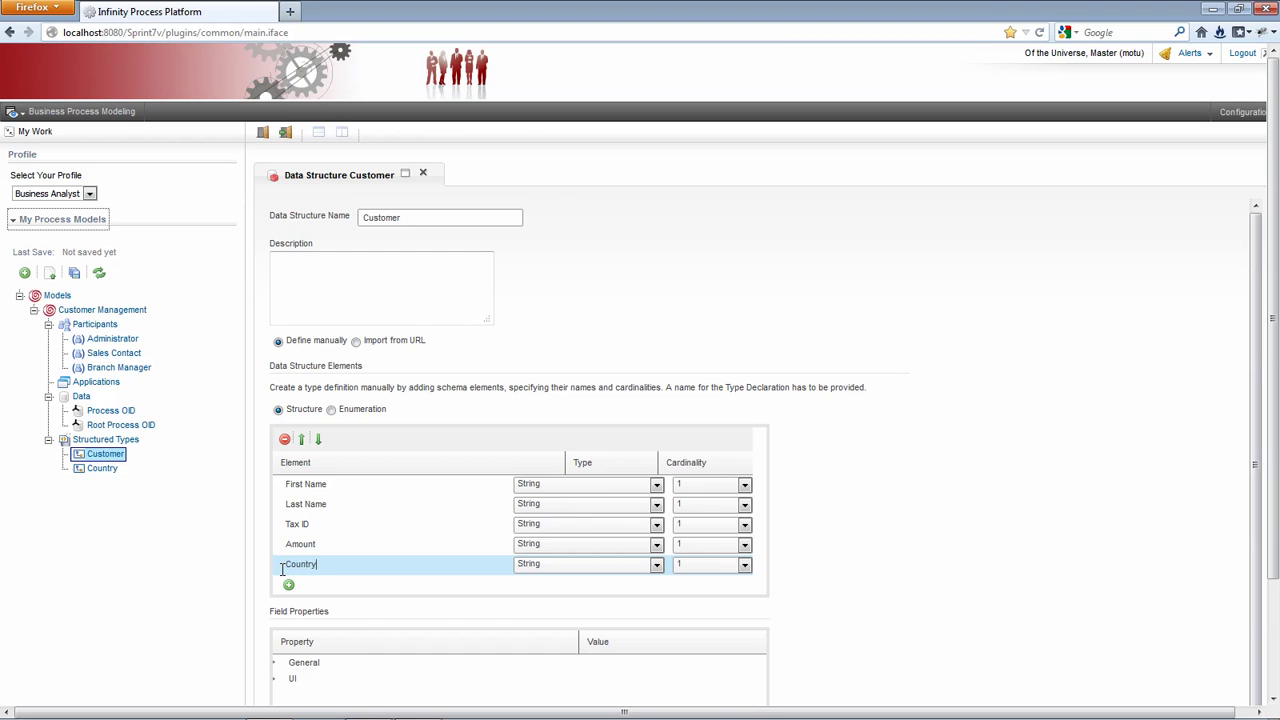
left_click(396, 277)
Make the Country data type an enumeration and add its first value, Canada.
left_click(419, 176)
left_click(104, 470)
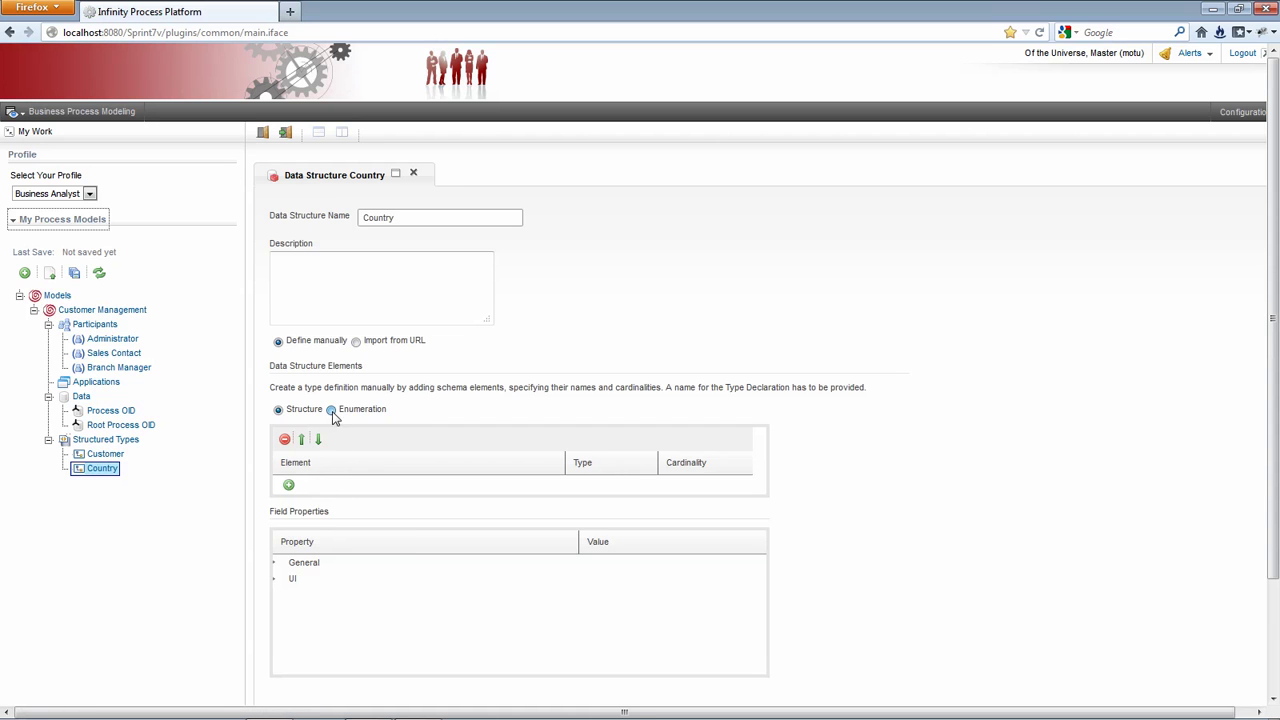
left_click(332, 412)
left_click(288, 485)
left_click(313, 485)
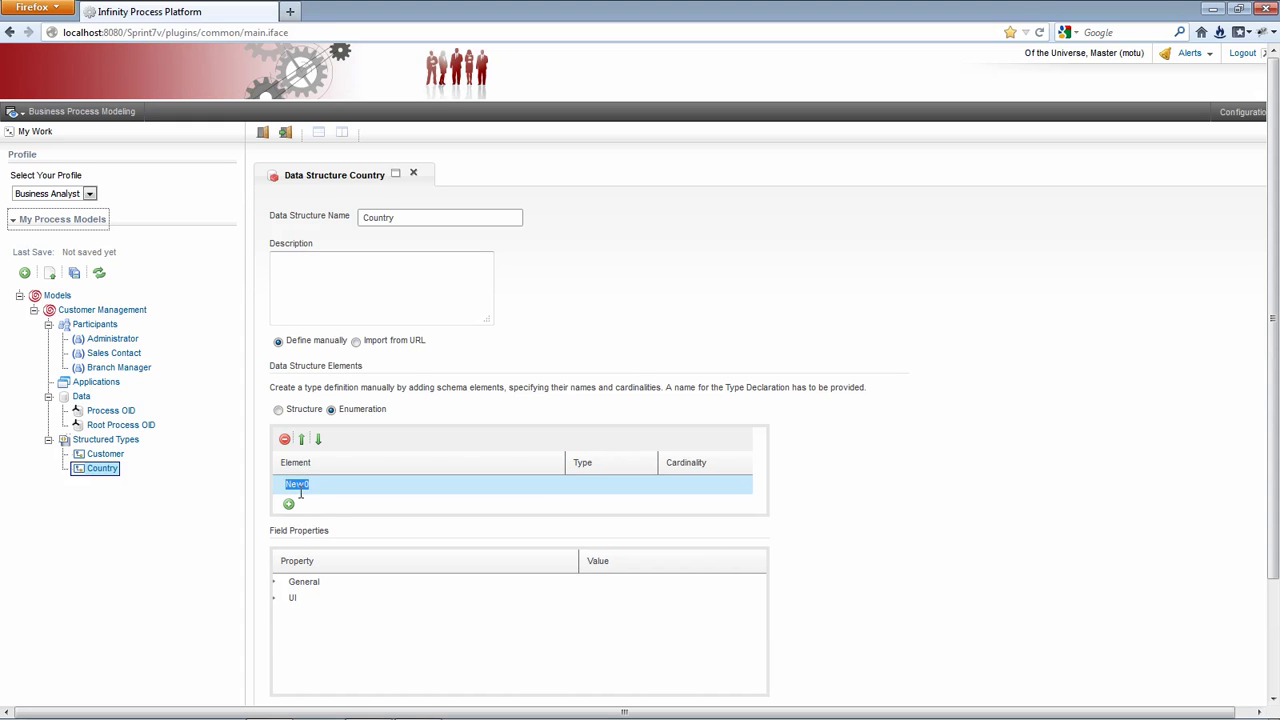
key("BackSpace")
type("anada")
Add the enumeration values Mexico and USA to Country.
left_click(288, 504)
left_click(287, 504)
type("Mexico")
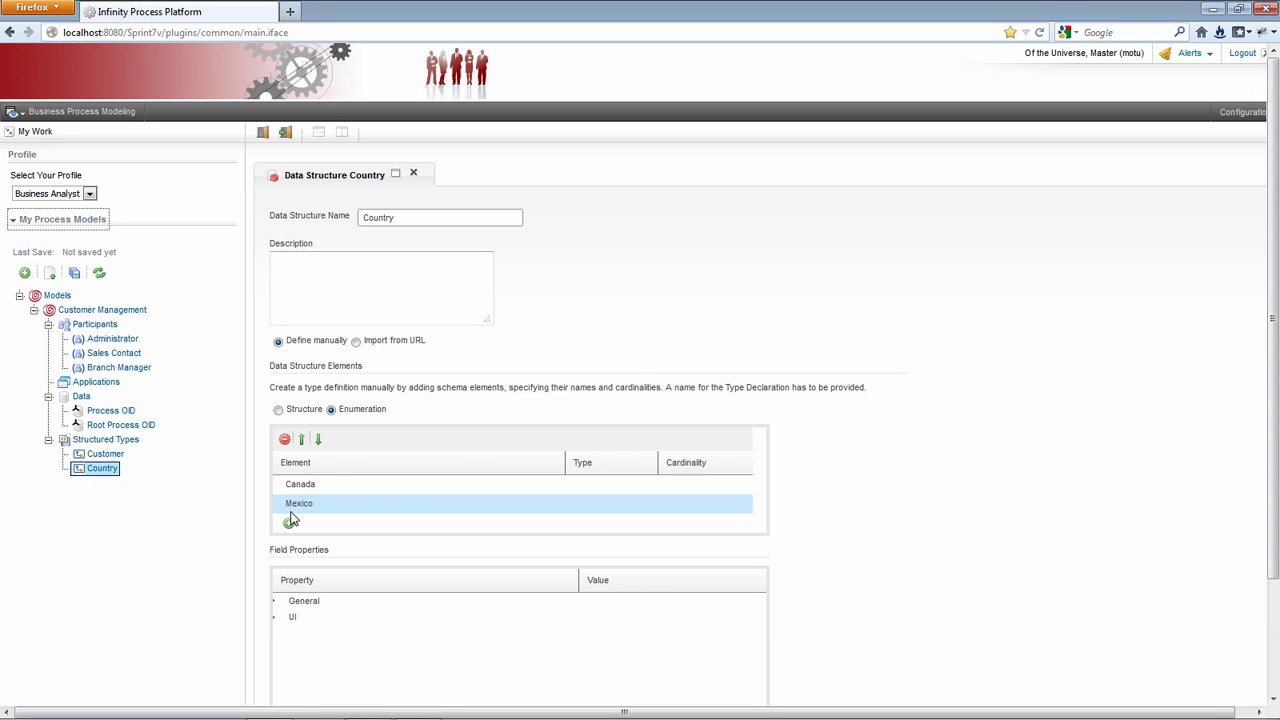
left_click(288, 522)
left_click(287, 523)
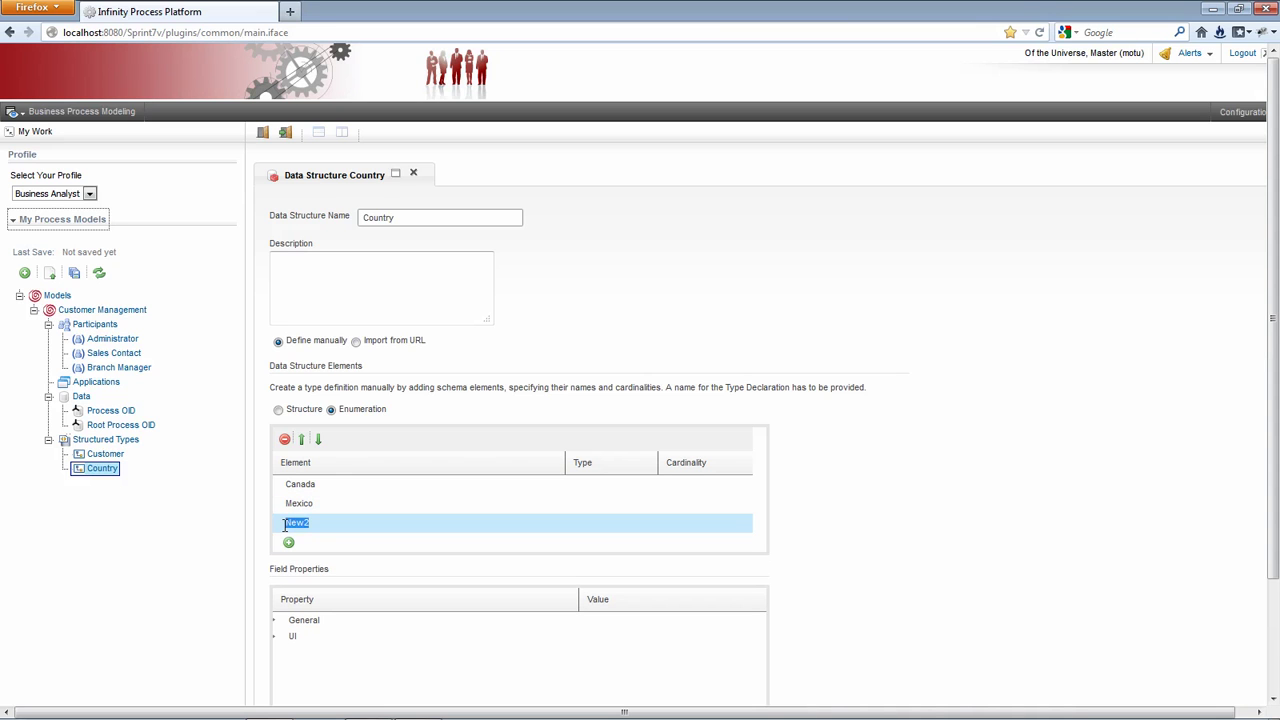
type("USA")
key("Return")
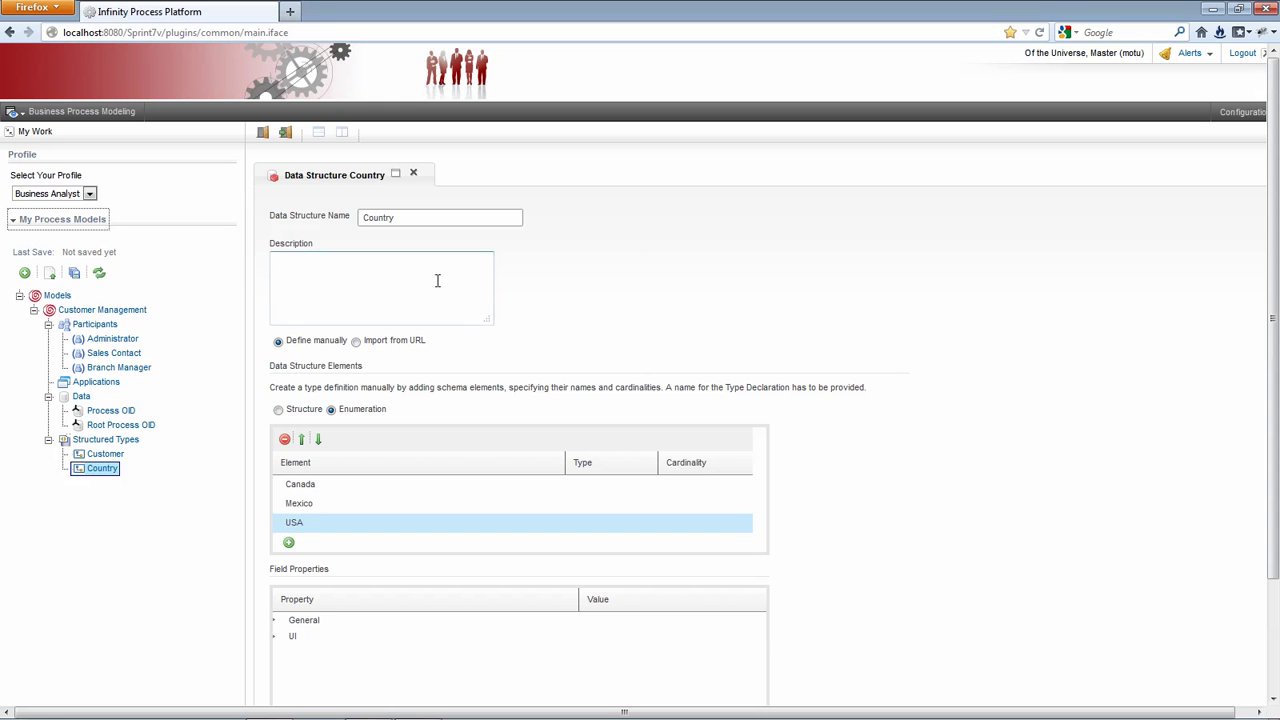
Set the Customer structure's Country element to type Customer_Management:Country and close the editor.
left_click(413, 173)
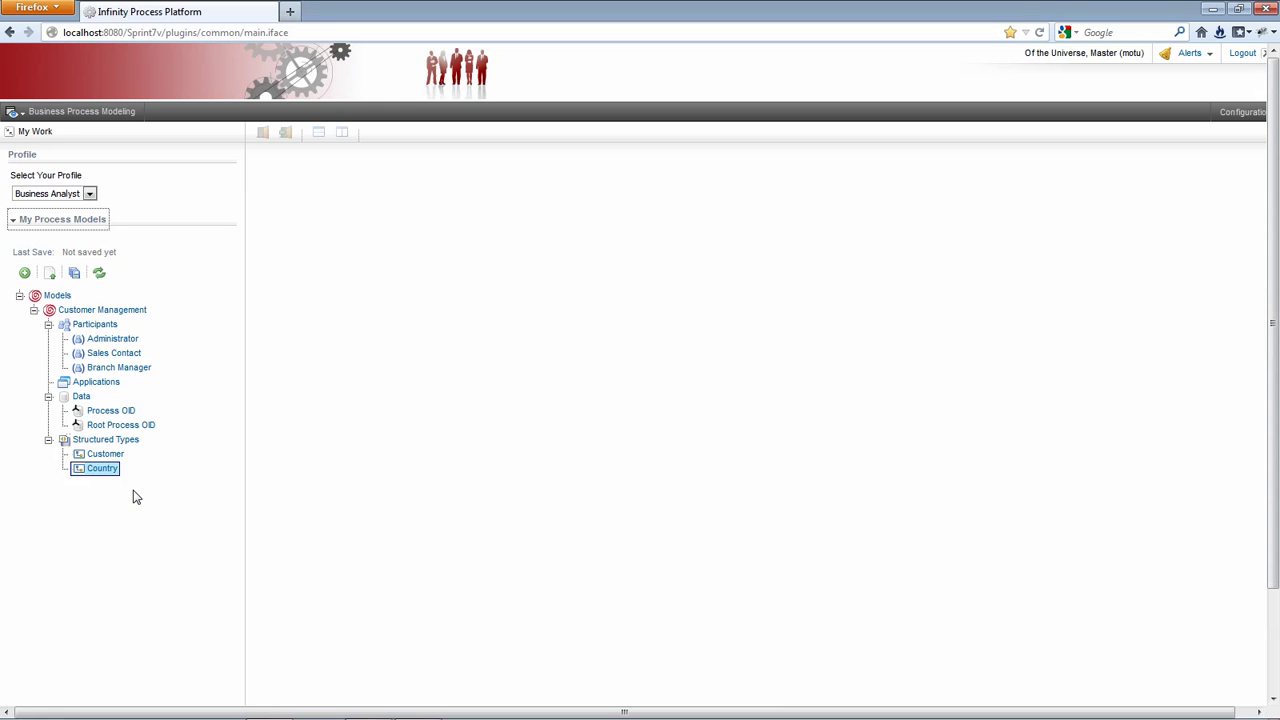
double_click(112, 457)
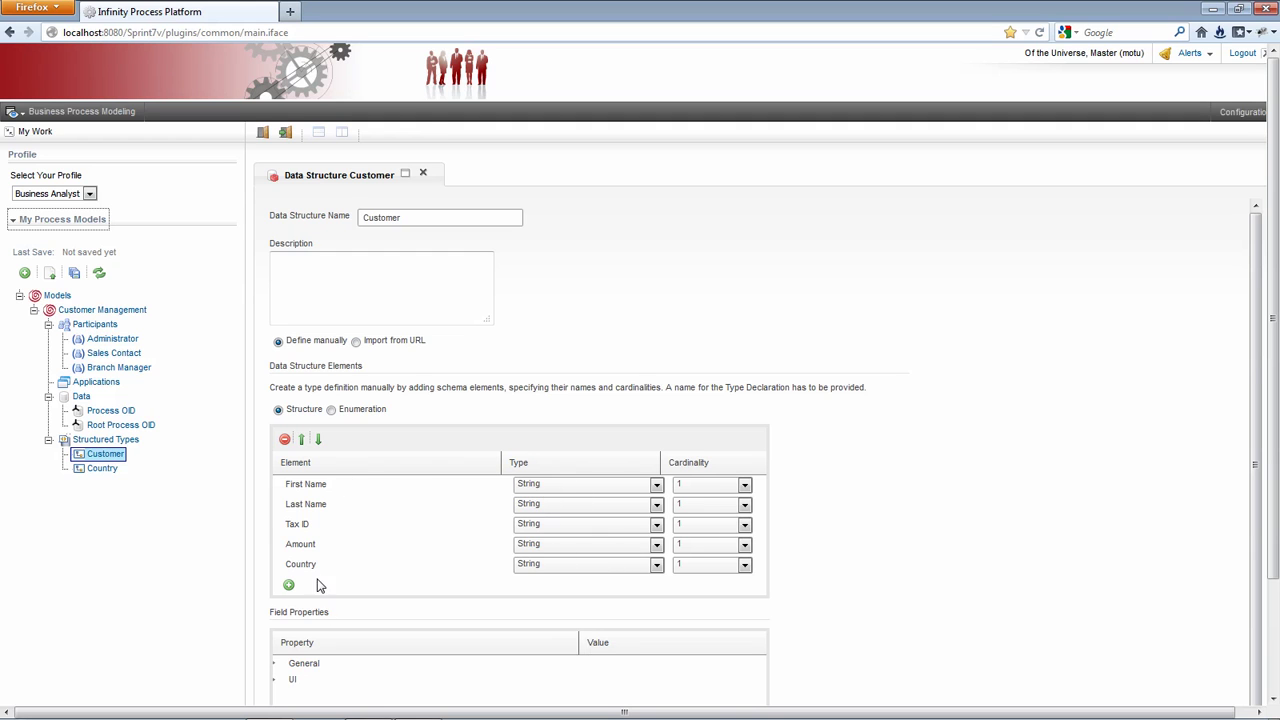
left_click(657, 565)
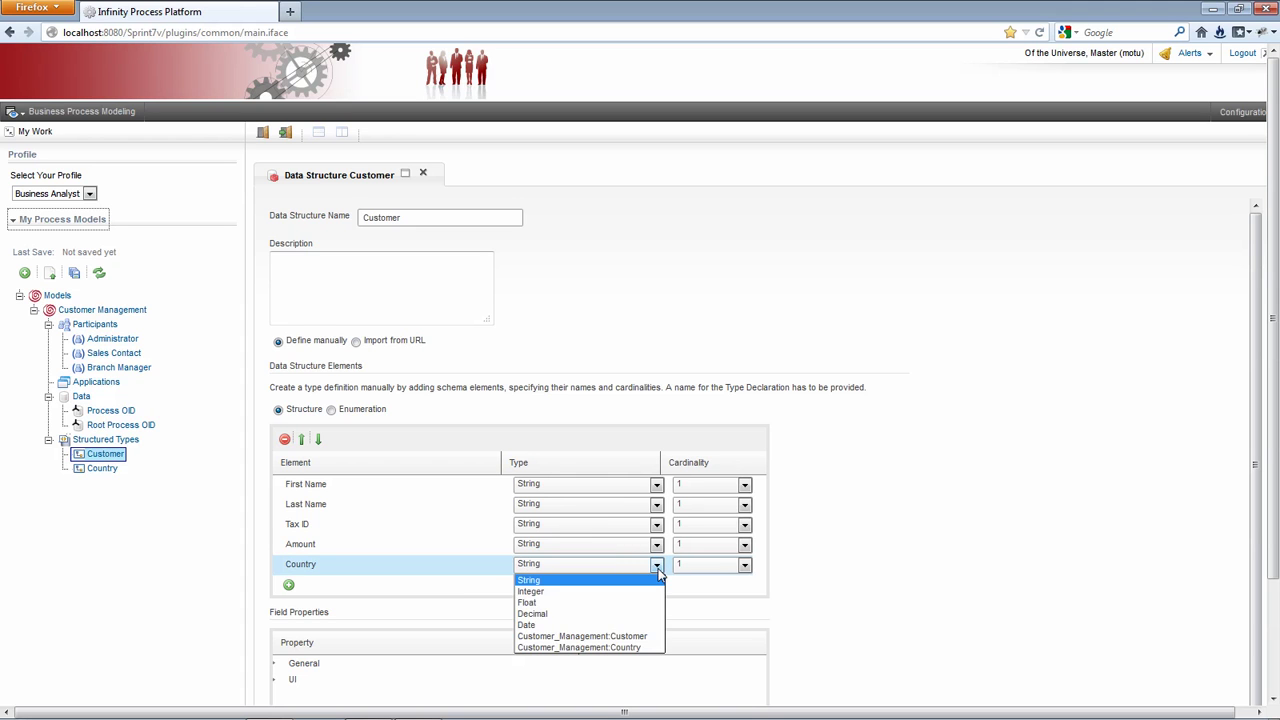
left_click(630, 648)
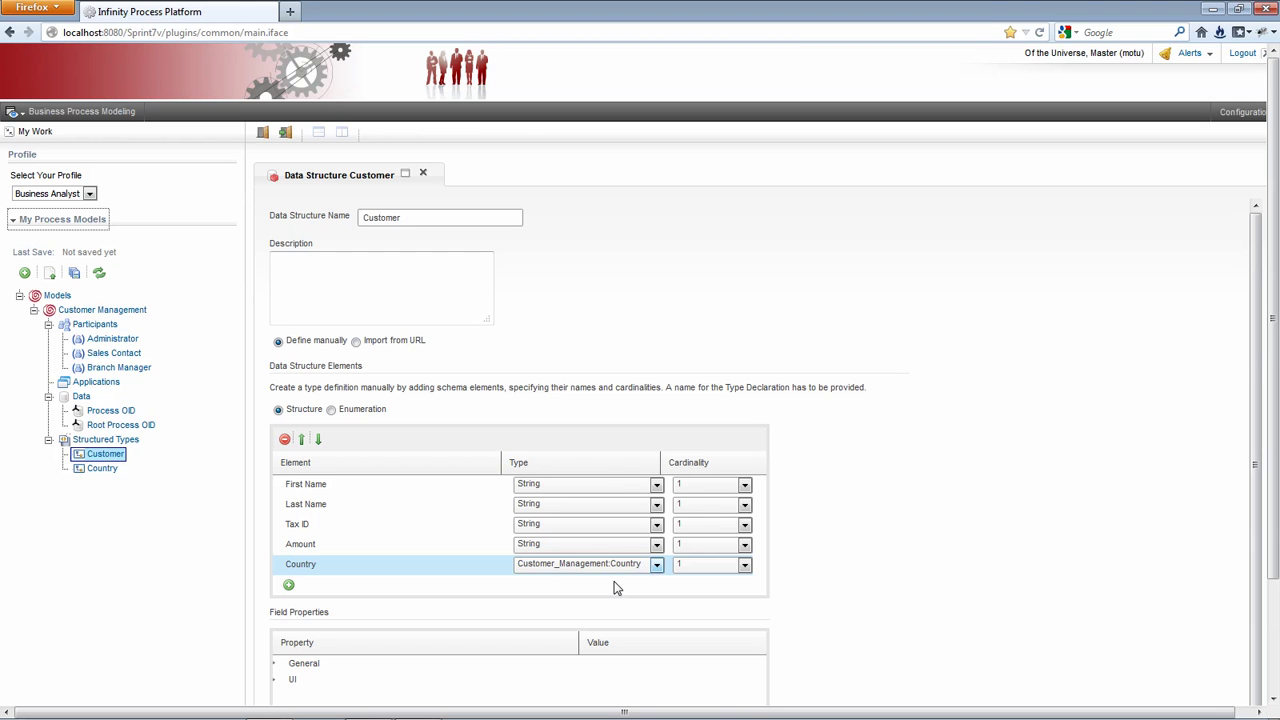
left_click(422, 173)
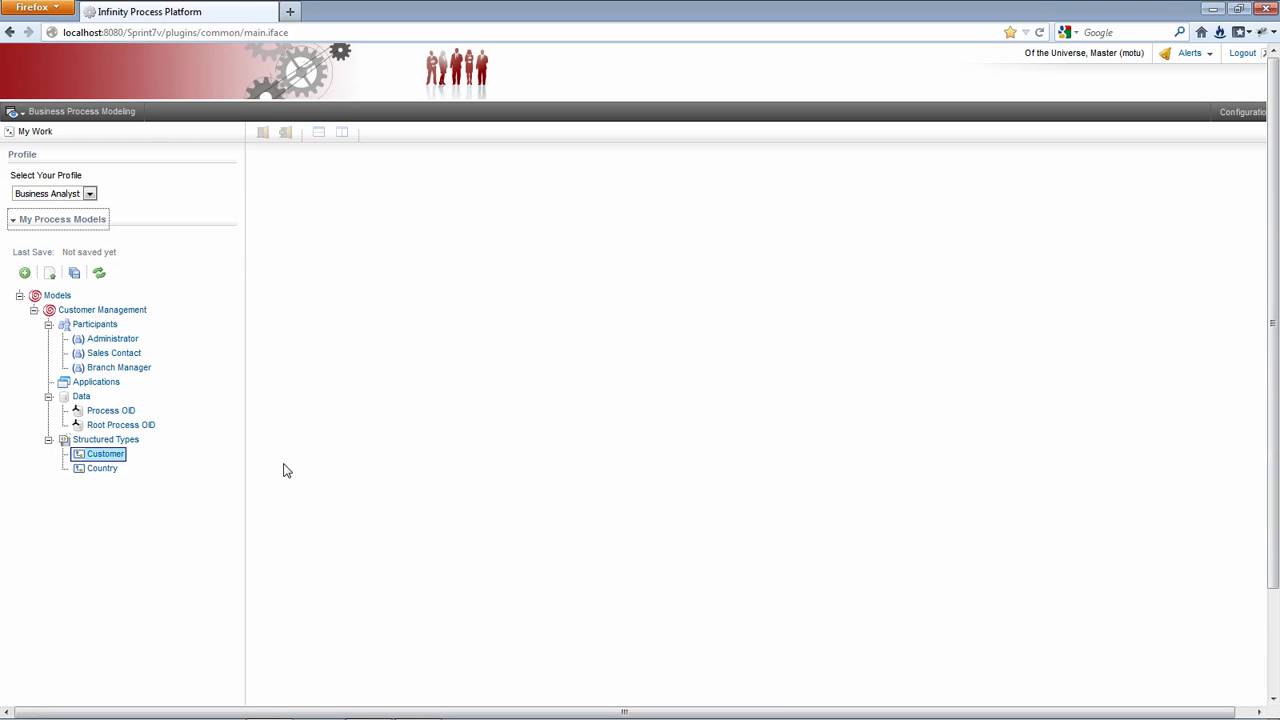
Create a primitive data item 'Manager Review' under Data with primitive type Text.
right_click(80, 399)
left_click(93, 413)
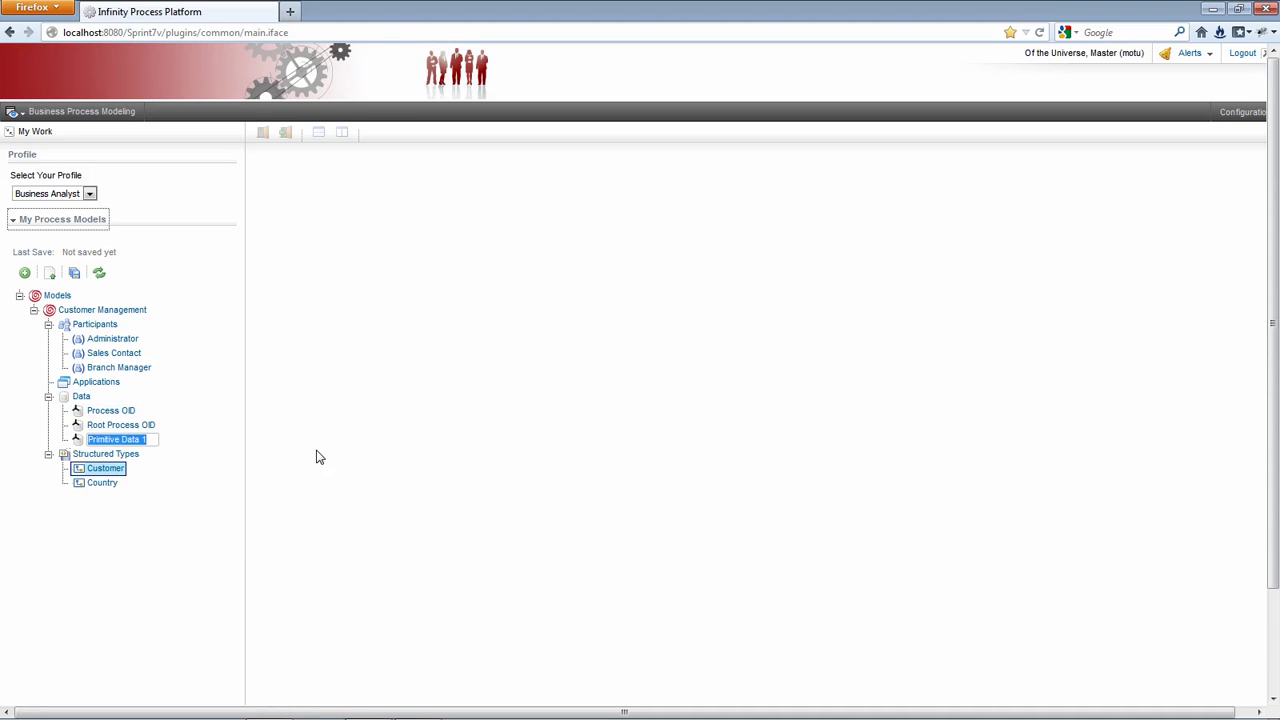
key("BackSpace")
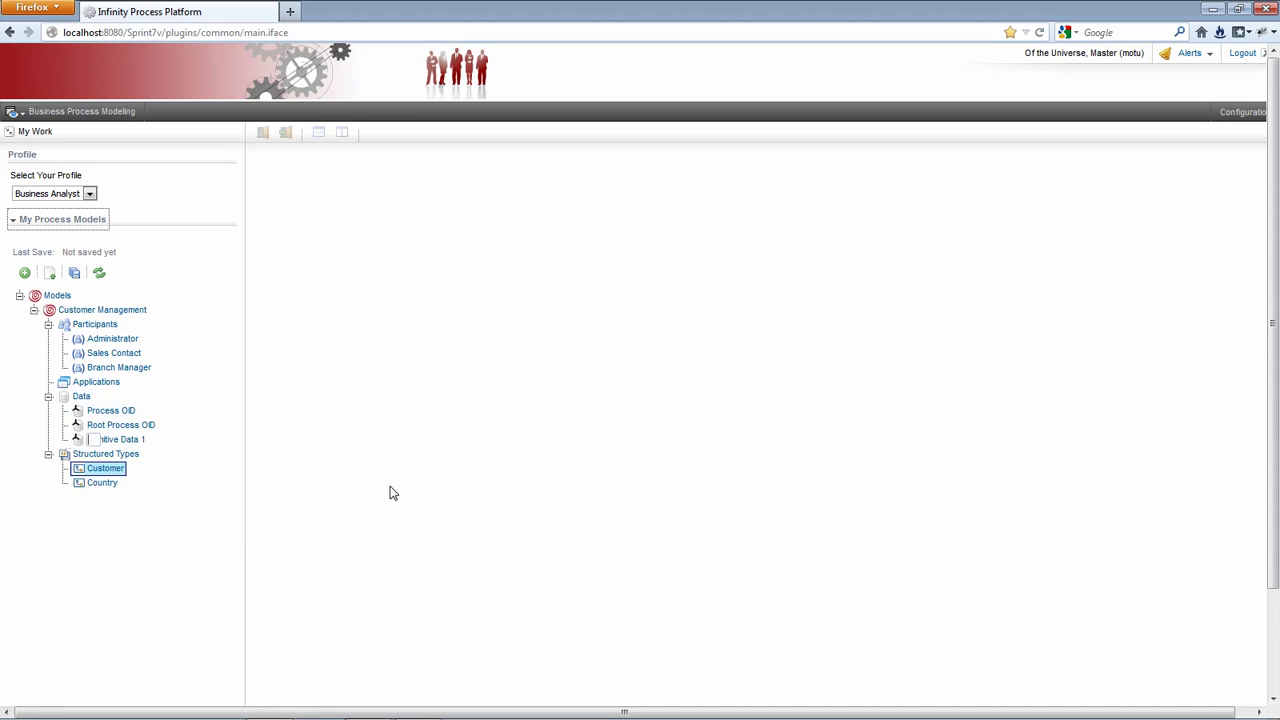
type("Manager Review")
key("Return")
left_click(130, 441)
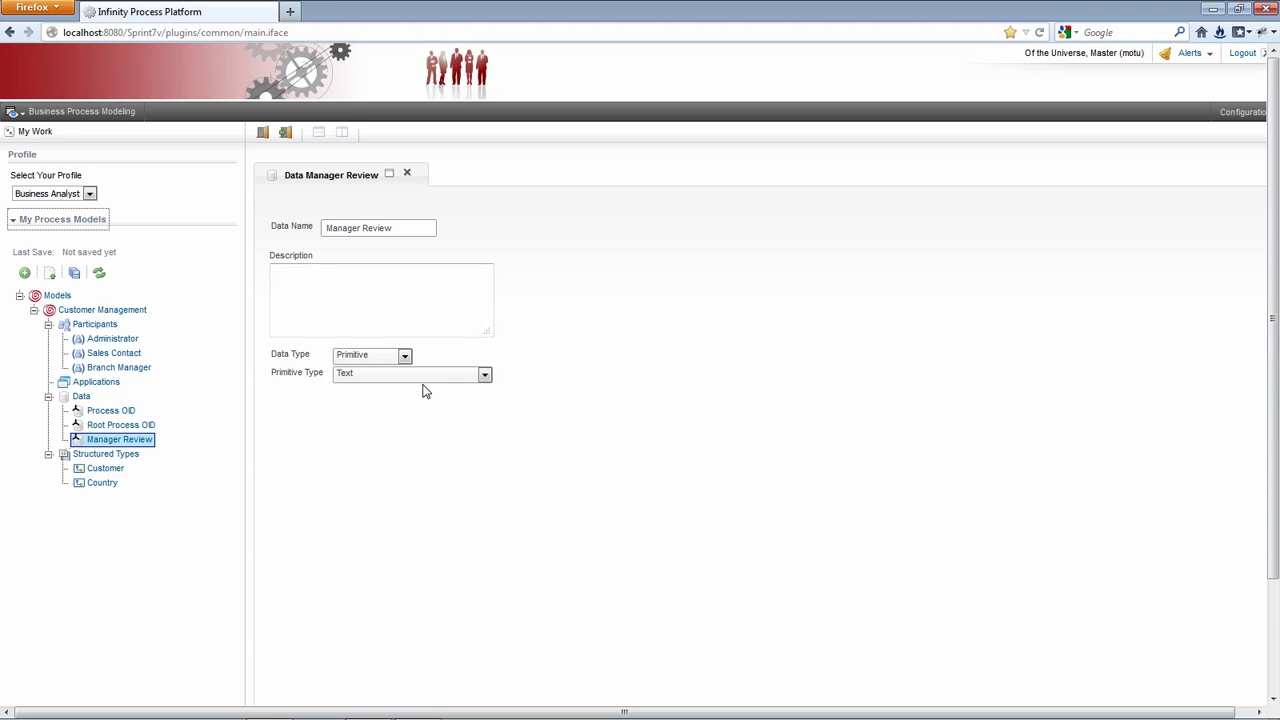
left_click(485, 376)
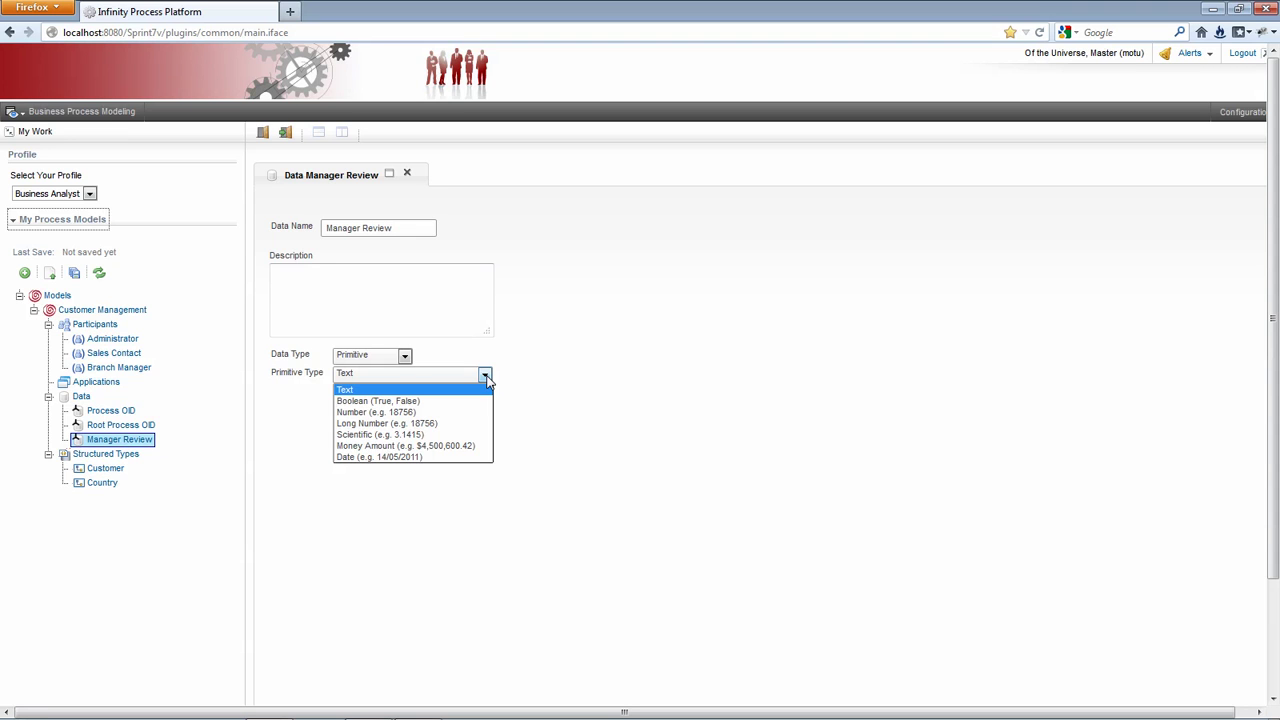
left_click(582, 346)
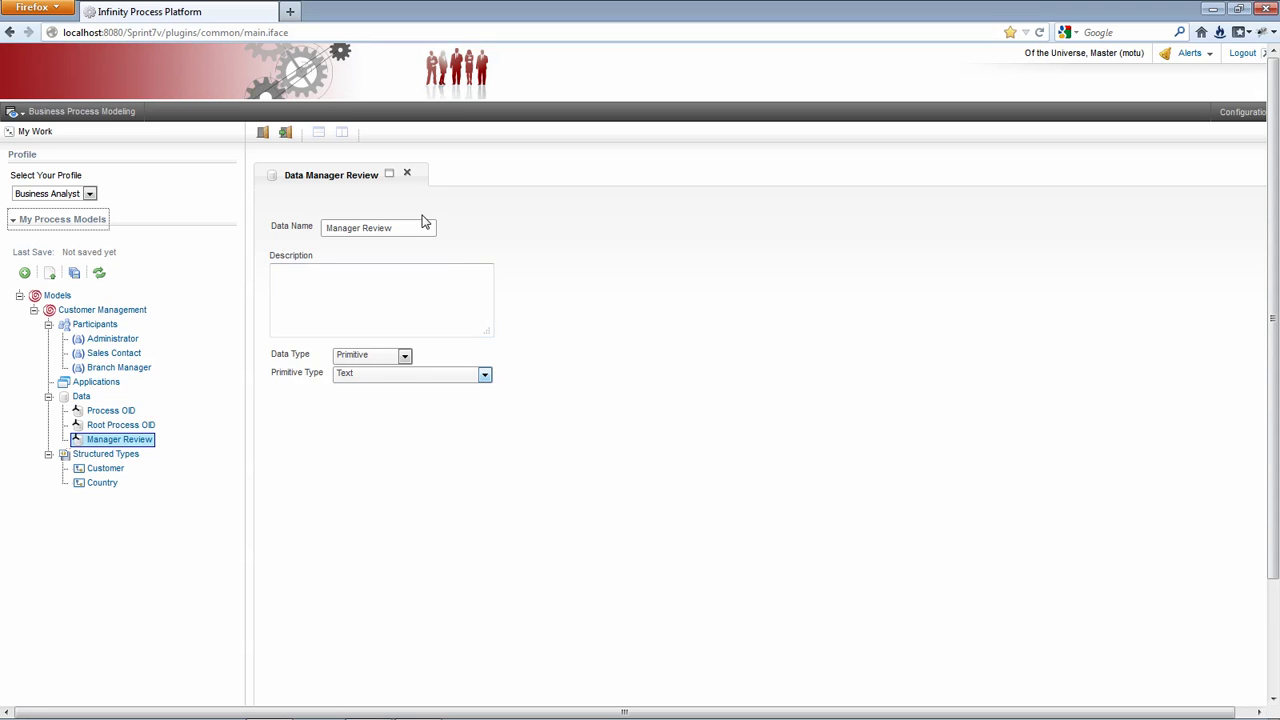
left_click(407, 173)
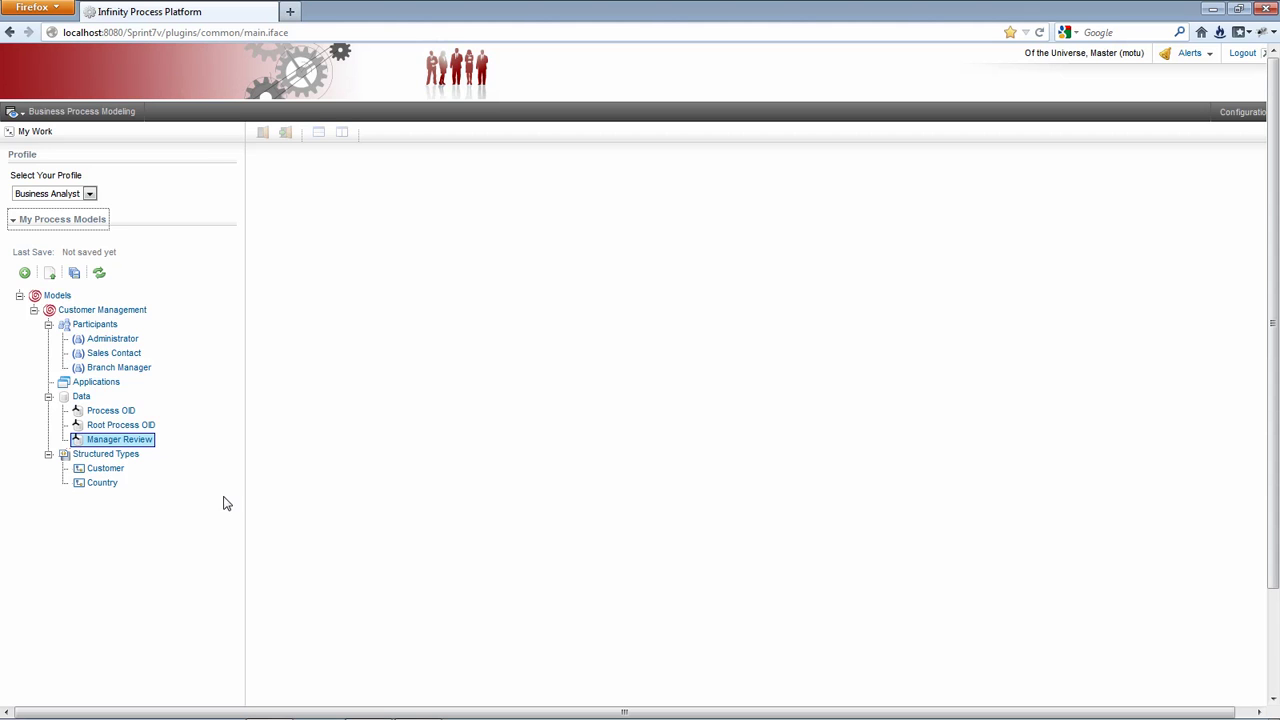
Add a process named 'Customer Onboarding' to Customer Management and open its diagram.
right_click(131, 314)
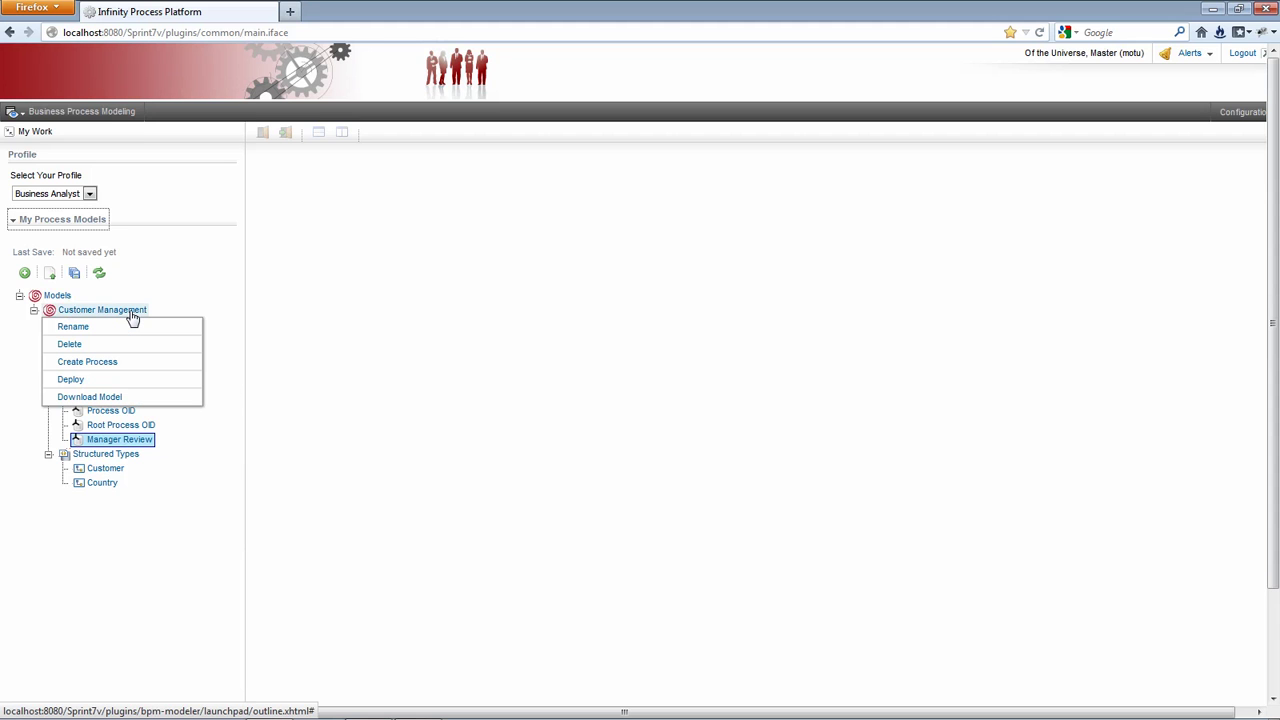
left_click(88, 362)
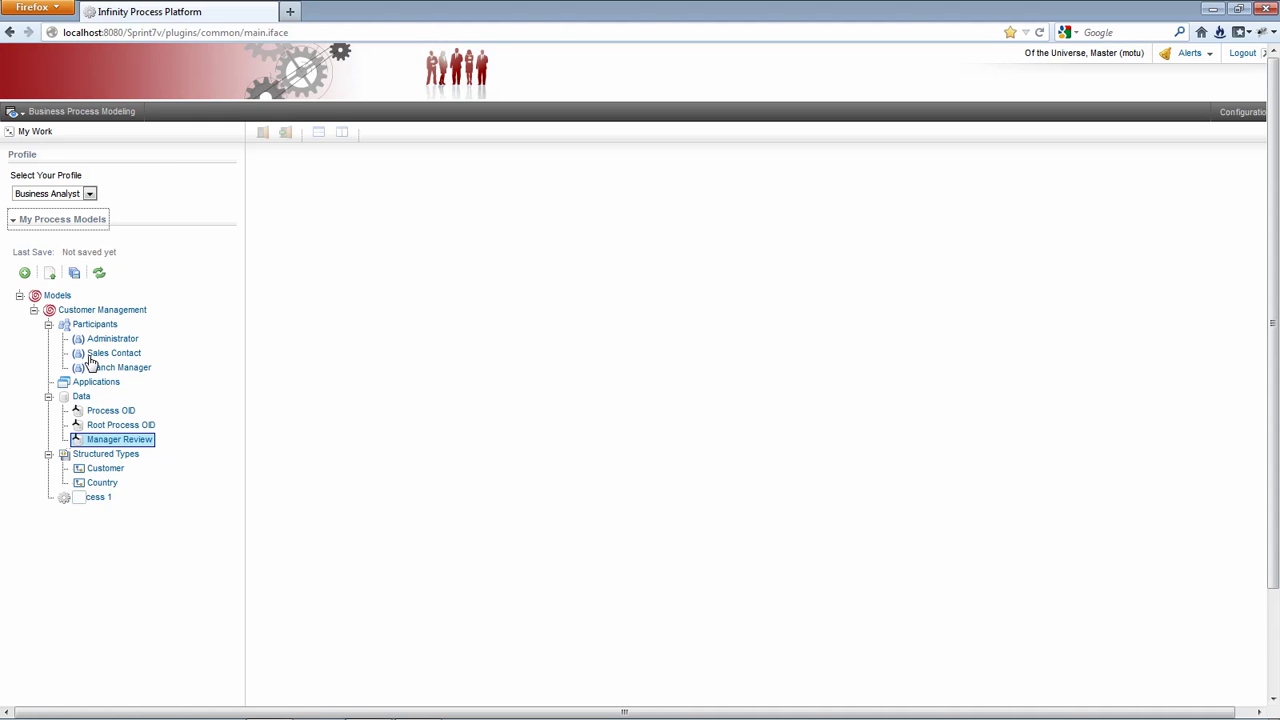
type("Customer Onboarding")
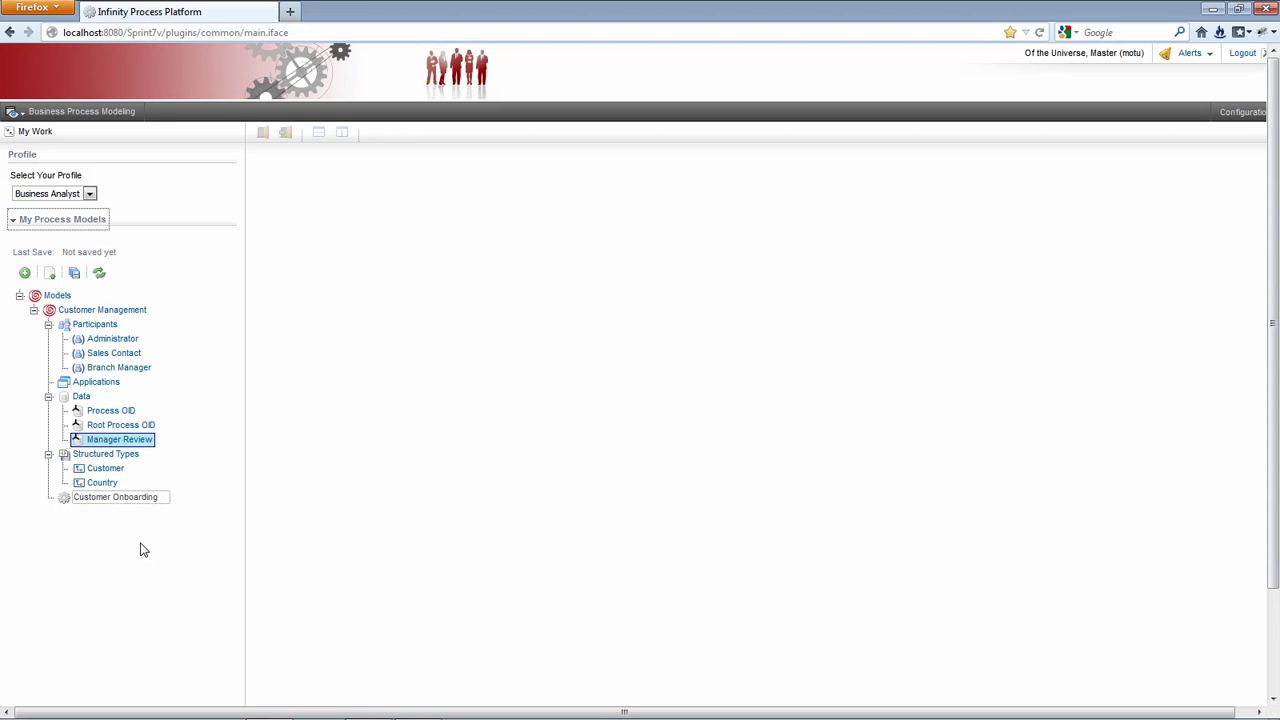
key("Return")
left_click(110, 500)
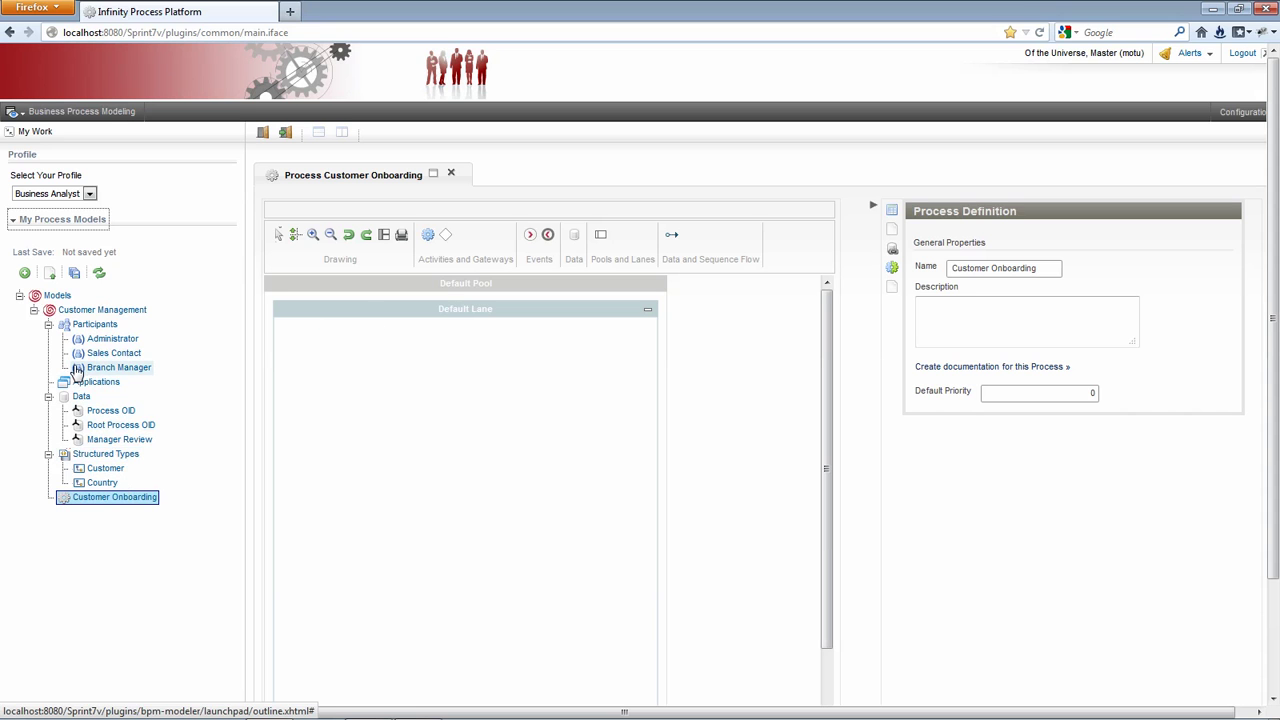
Add a Branch Manager lane to the pool and assign the Default Lane to Sales Contact.
left_click_drag(77, 370, 709, 318)
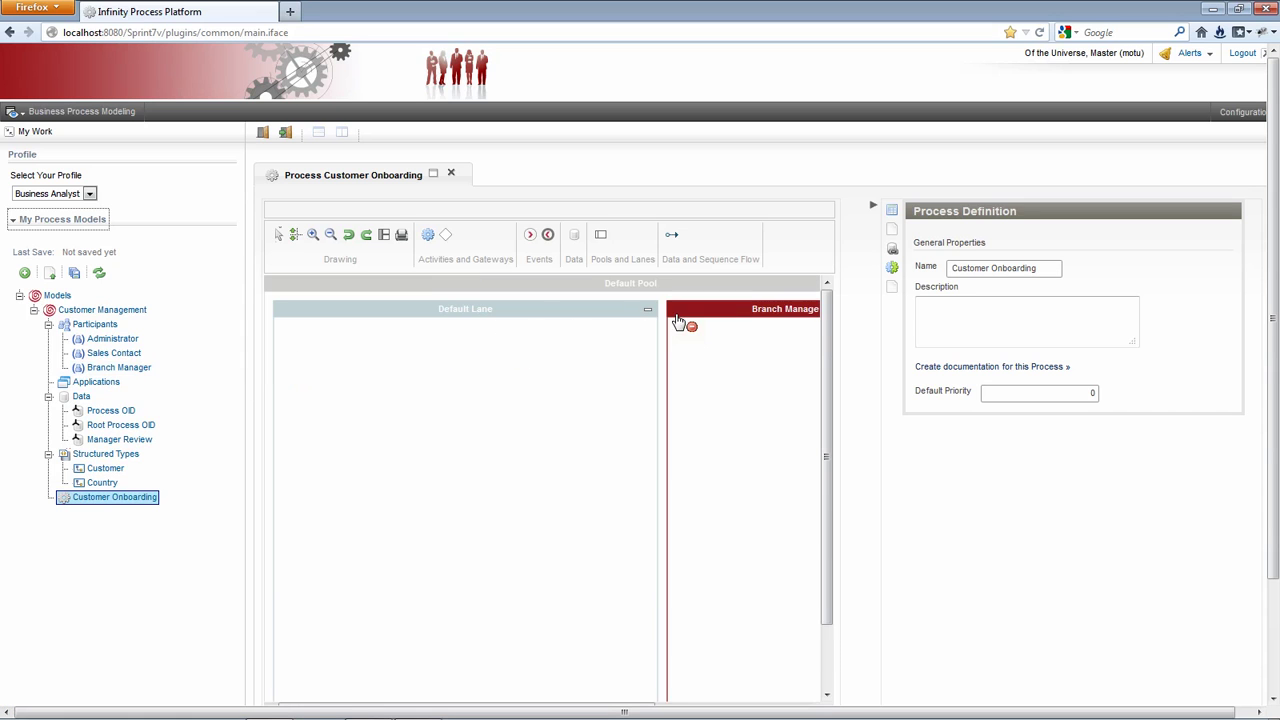
left_click(517, 322)
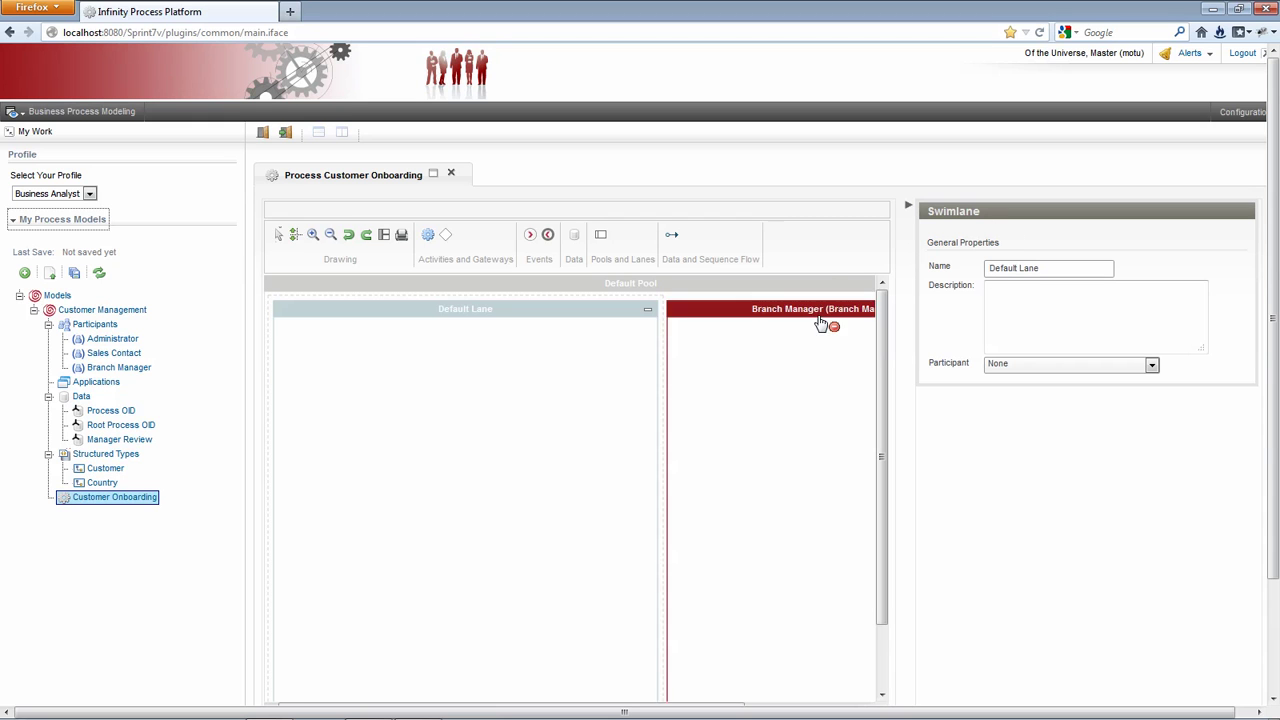
left_click(1151, 368)
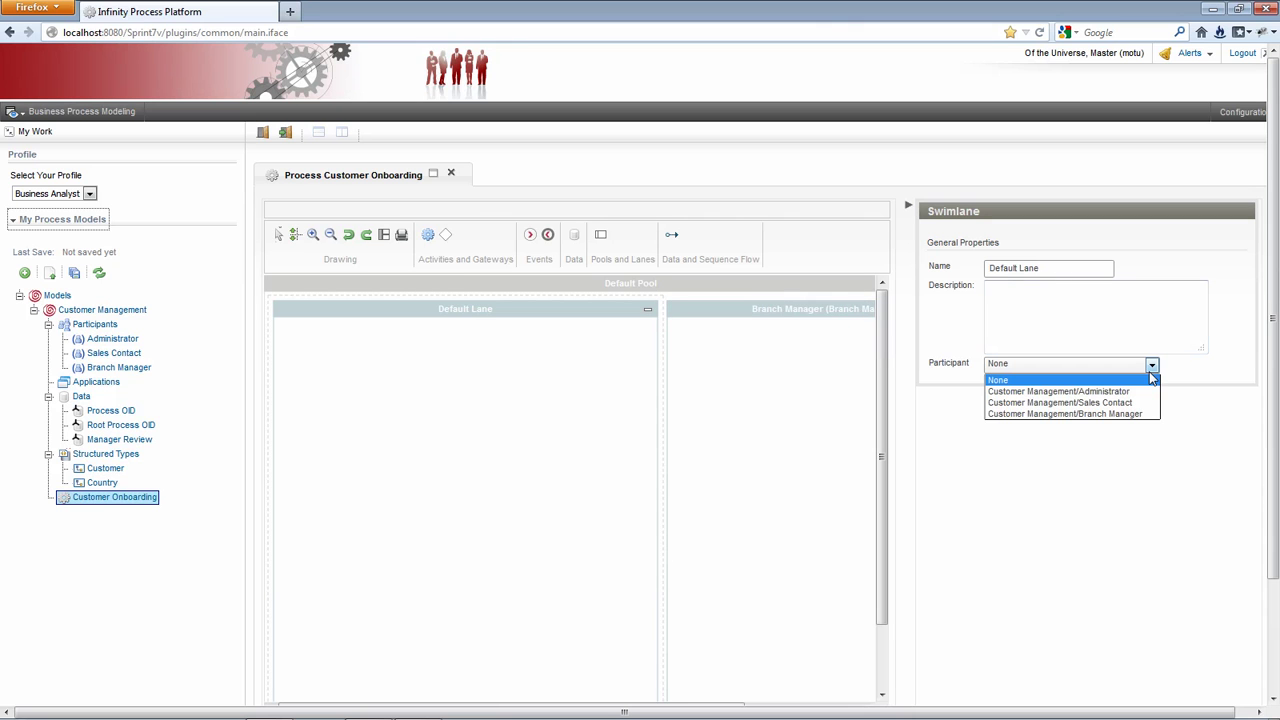
left_click(1132, 402)
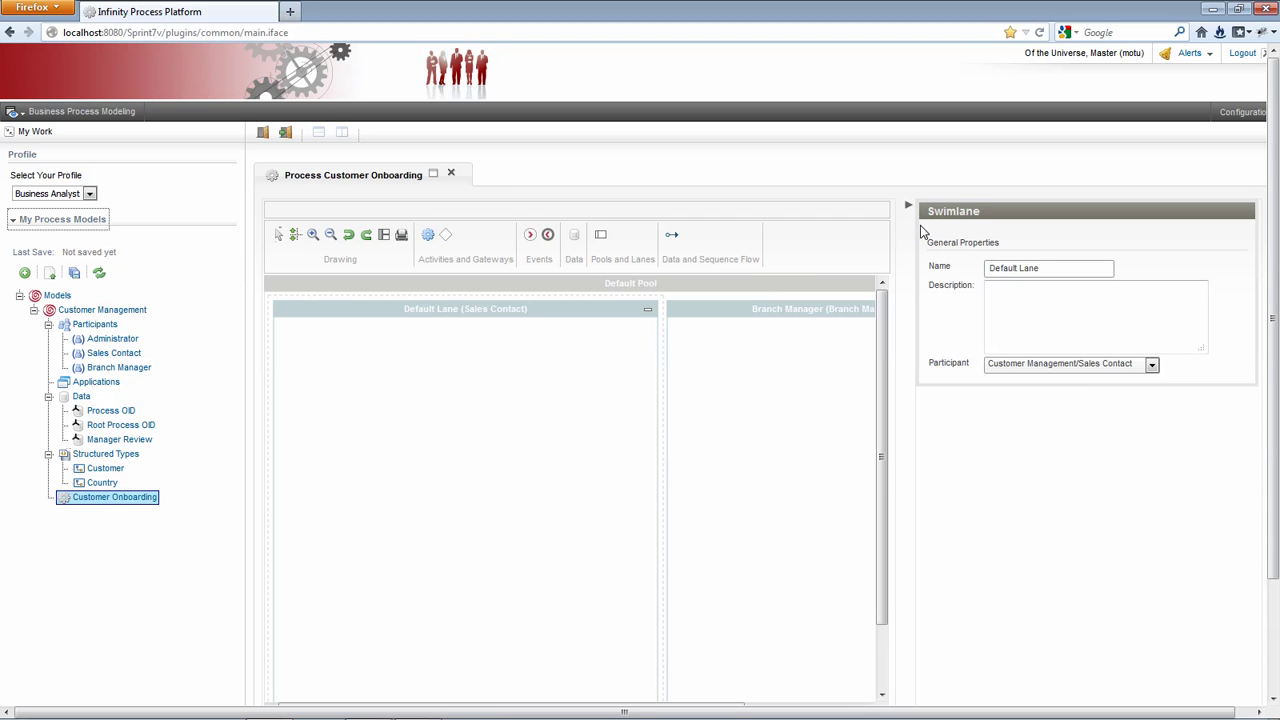
left_click(503, 490)
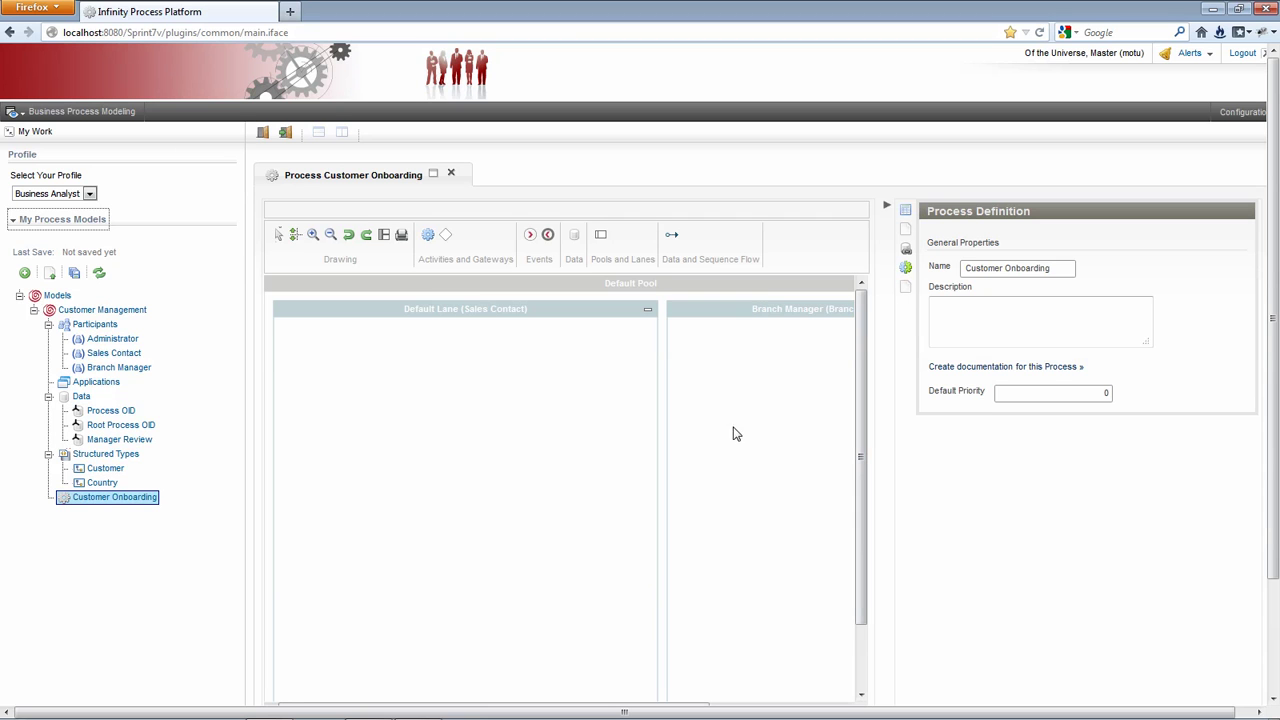
left_click(887, 206)
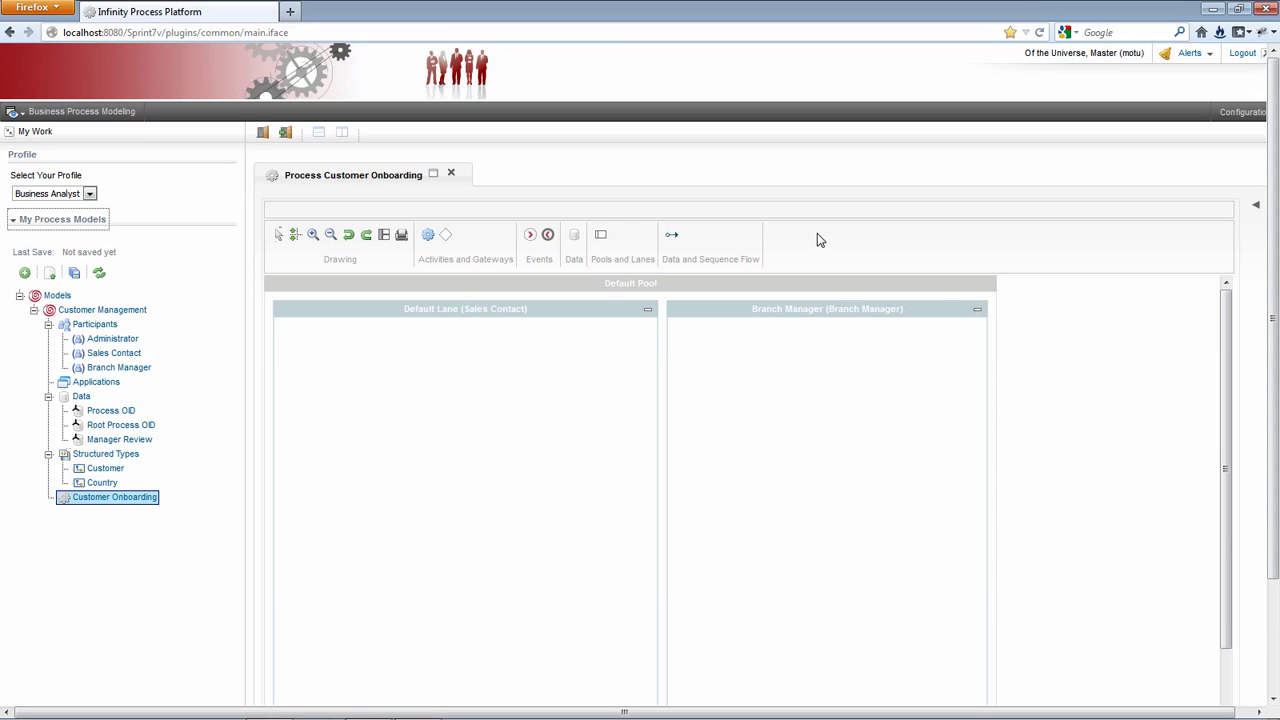
Place a start event in the Sales Contact lane with a linked activity below it.
left_click(531, 240)
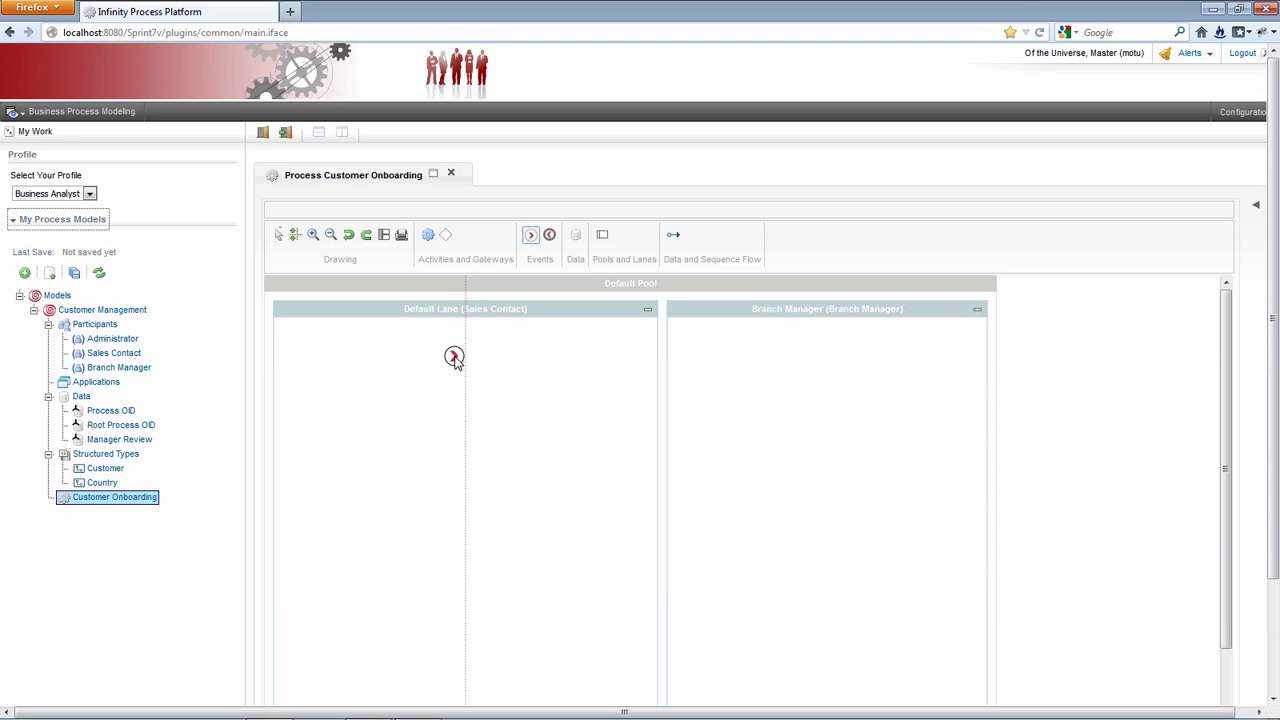
left_click(455, 358)
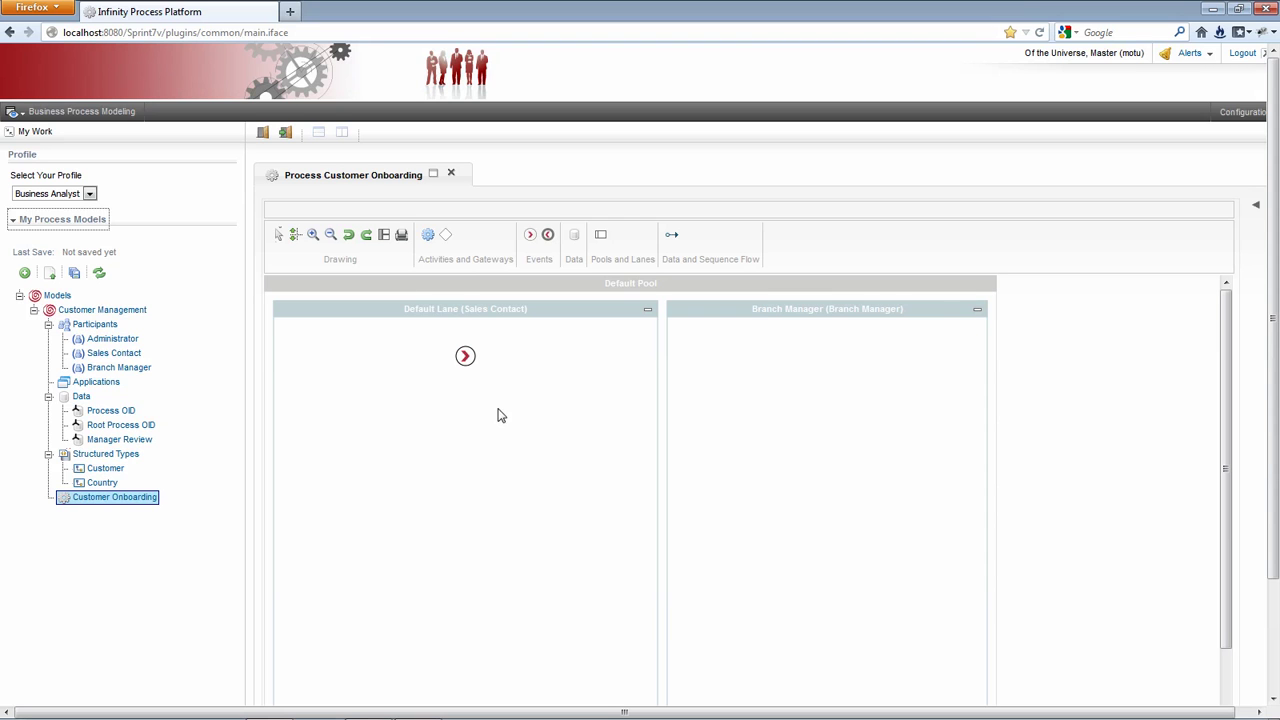
mouse_move(476, 375)
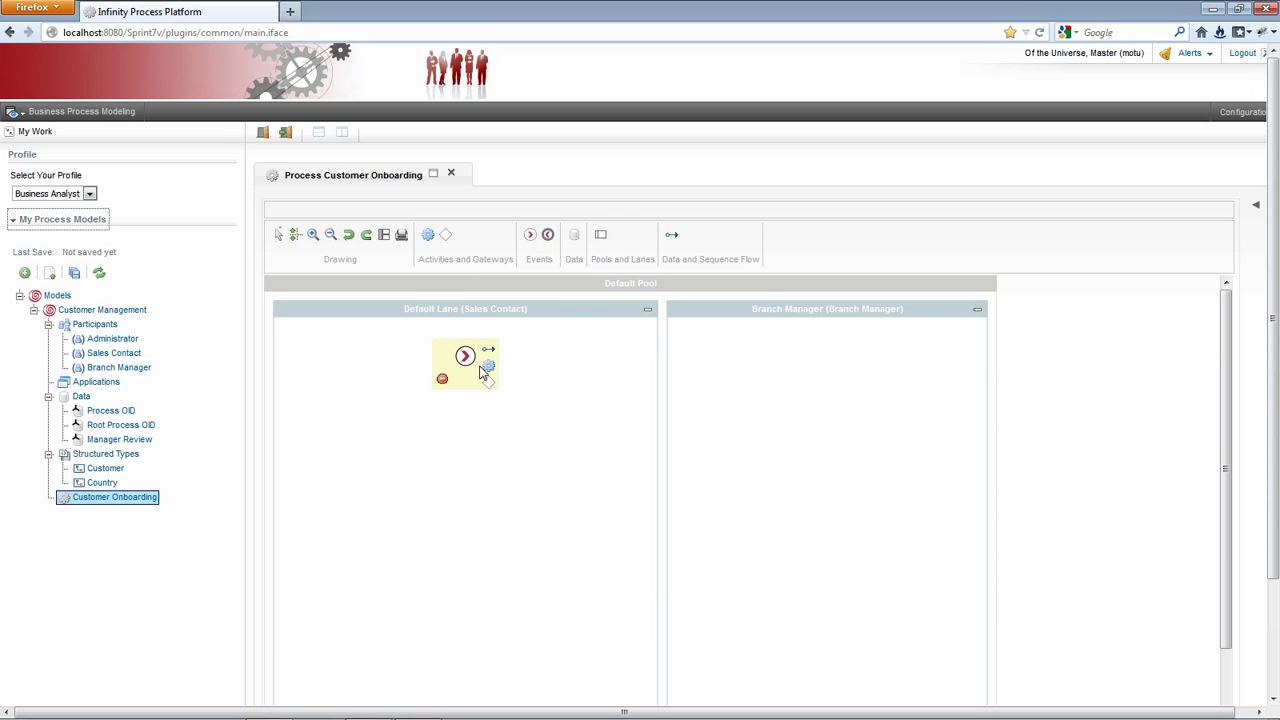
left_click_drag(490, 366, 469, 463)
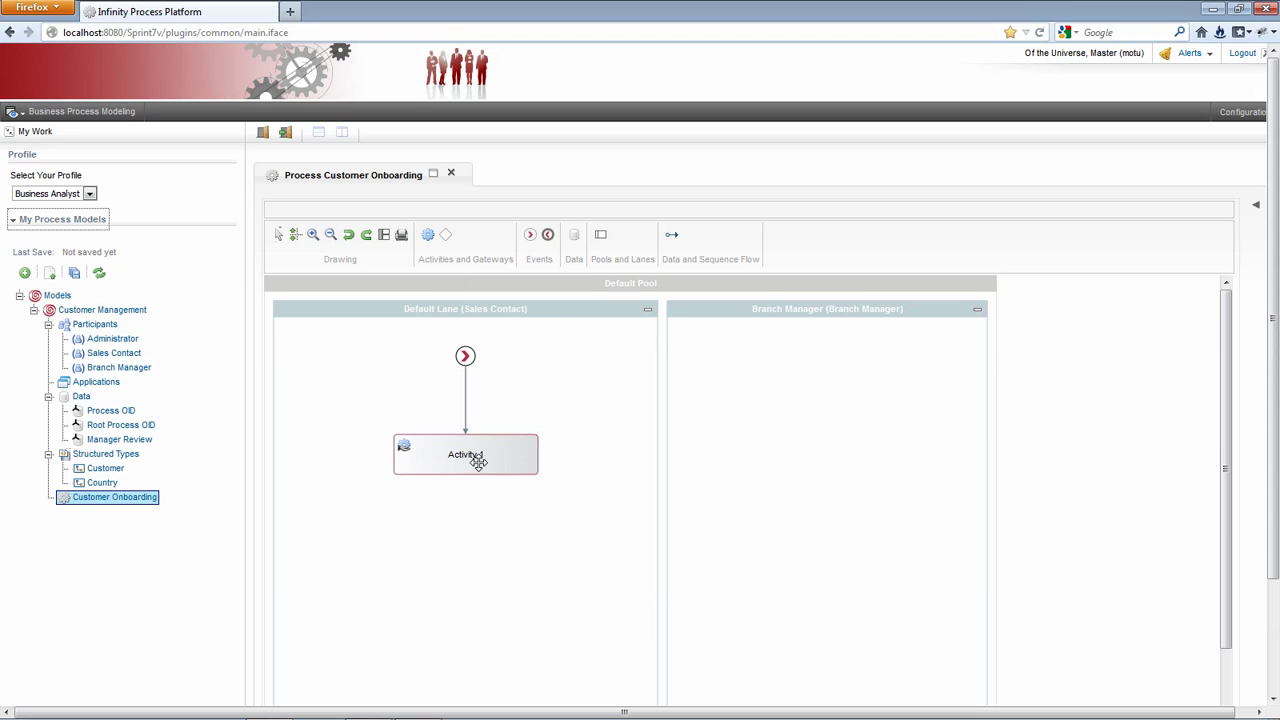
Name the new activity 'Enter Customer Data'.
double_click(478, 458)
key("Delete")
key("Delete")
key("Delete")
key("Delete")
key("Delete")
key("Delete")
key("Delete")
key("Delete")
key("Delete")
key("Delete")
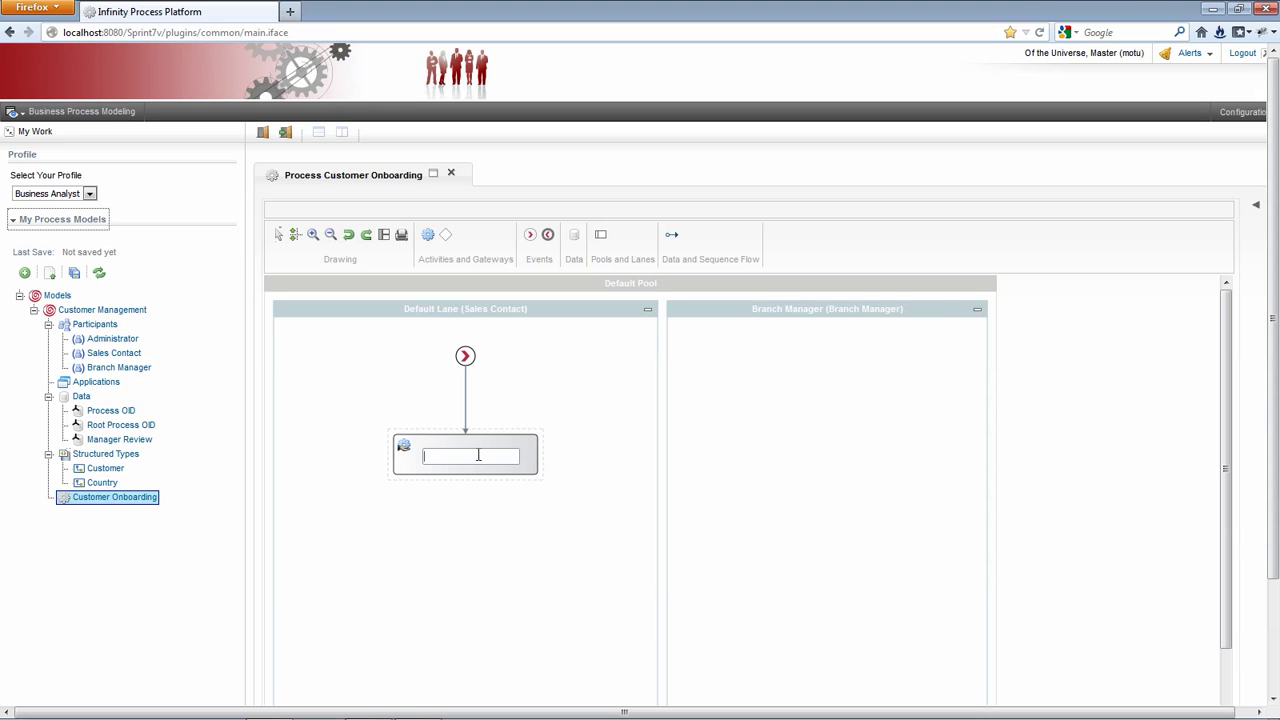
type("En")
type("u")
key("BackSpace")
key("BackSpace")
key("BackSpace")
key("BackSpace")
key("BackSpace")
type("ter Customer Data")
left_click(473, 497)
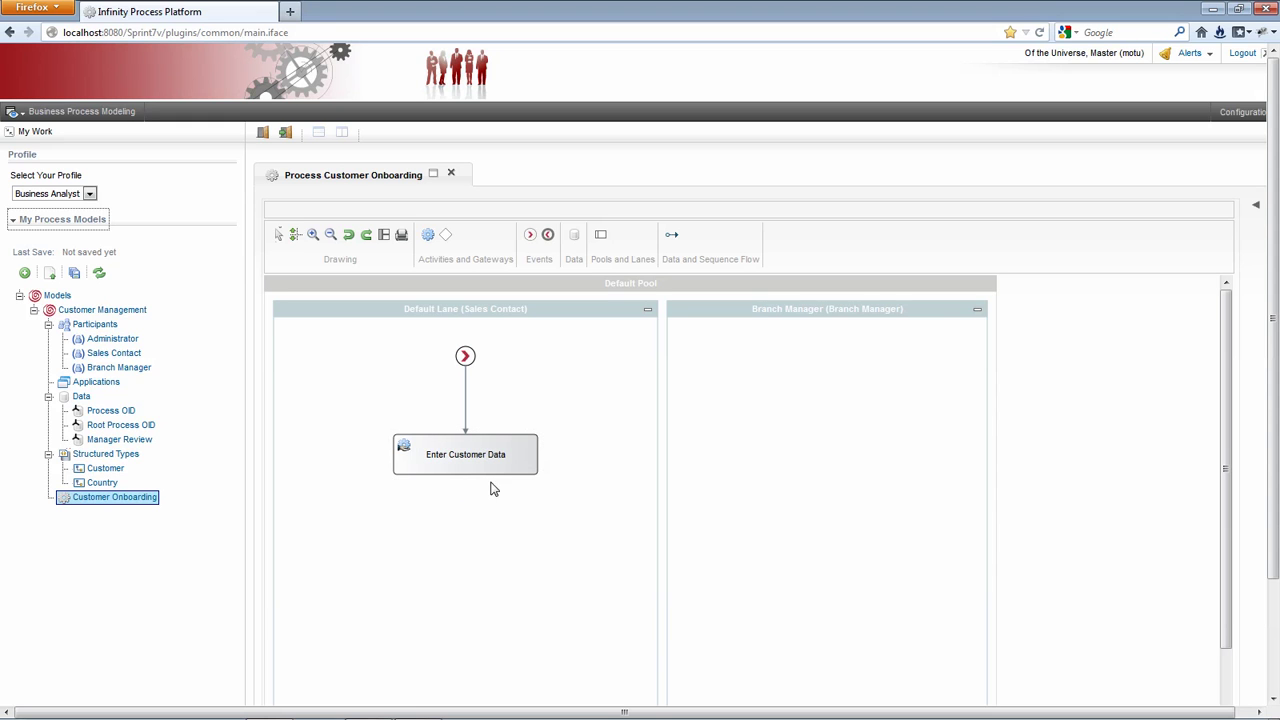
Add a gateway linked below the activity and move it closer underneath.
mouse_move(519, 487)
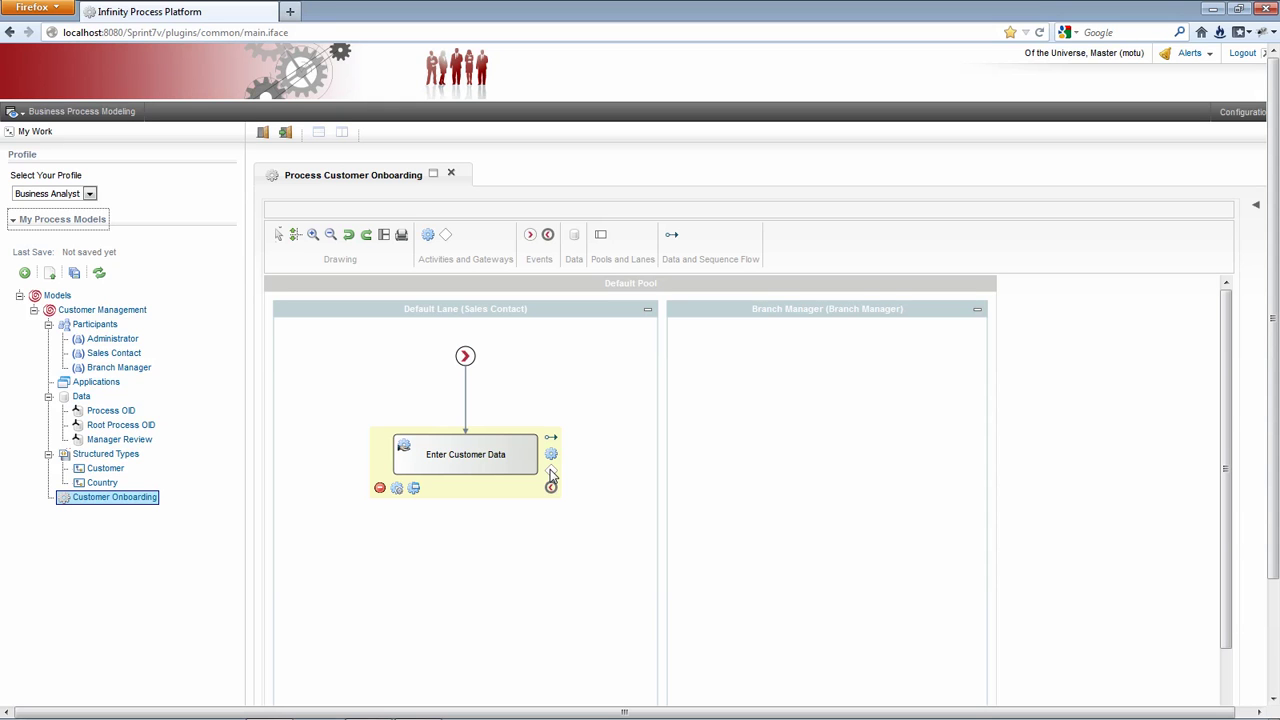
left_click_drag(551, 473, 464, 582)
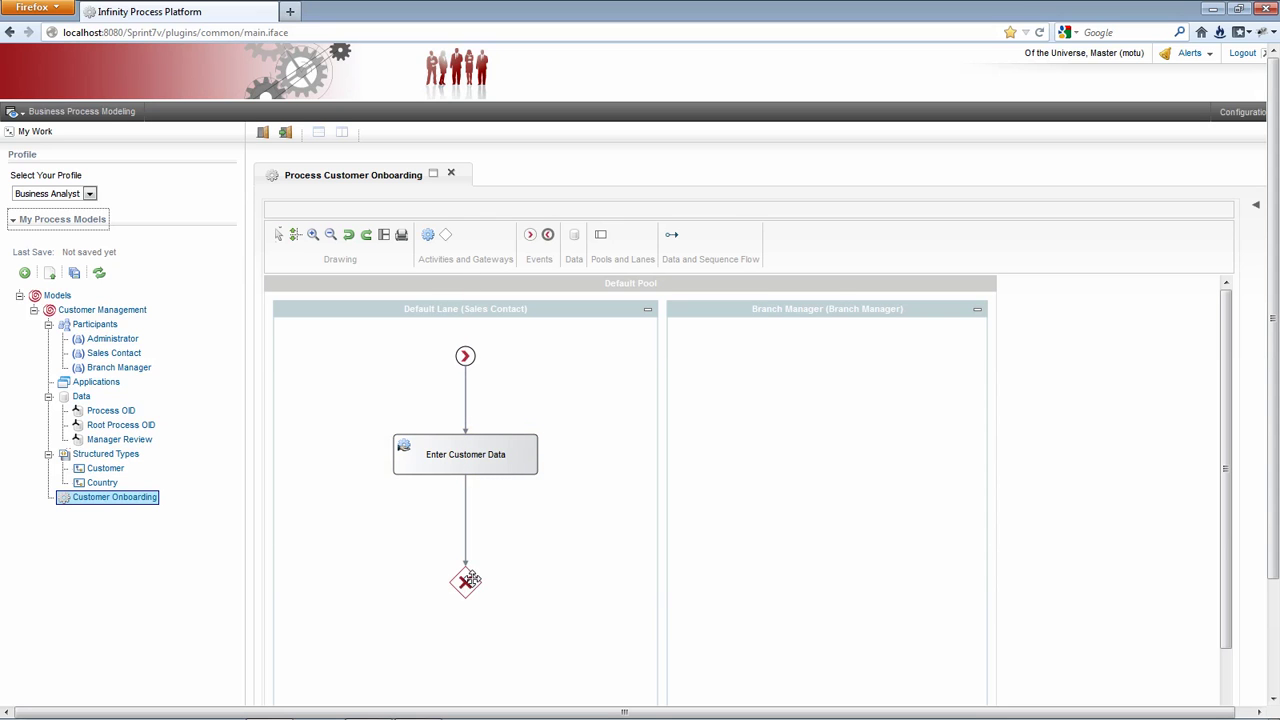
left_click(463, 584)
left_click_drag(463, 584, 464, 641)
Rename the Activity 2 box to Process Request.
mouse_move(494, 562)
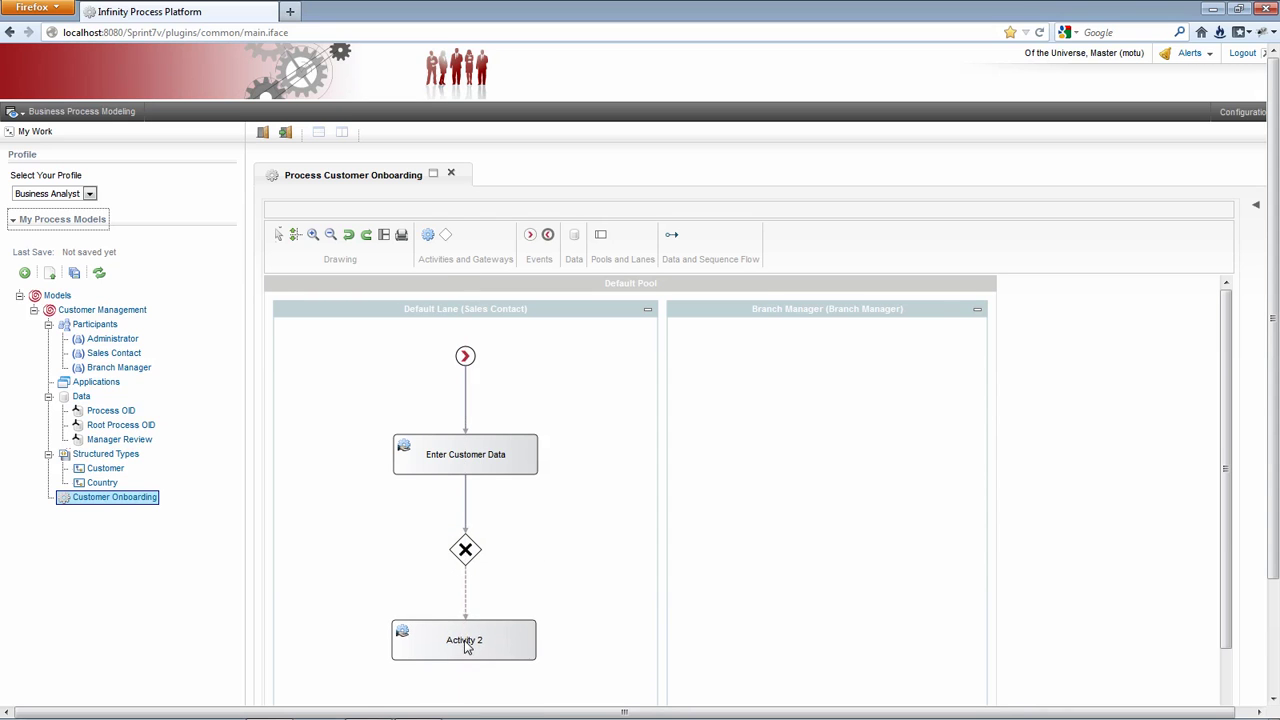
double_click(464, 640)
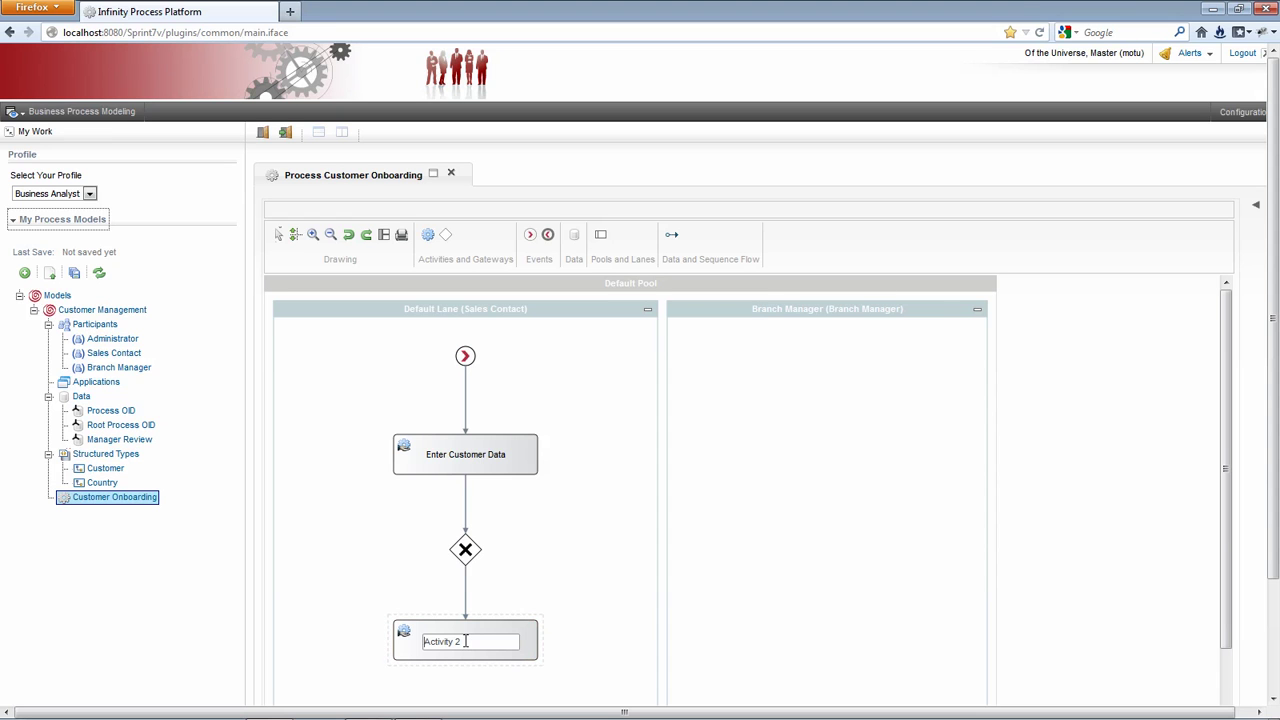
type("Process Request")
key("Delete")
key("Delete")
key("Delete")
key("Delete")
key("Delete")
key("Delete")
key("Delete")
key("Delete")
key("Delete")
left_click(515, 596)
Add a gateway-linked activity named Manager Review in the Branch Manager lane.
mouse_move(494, 562)
left_click_drag(495, 552, 797, 641)
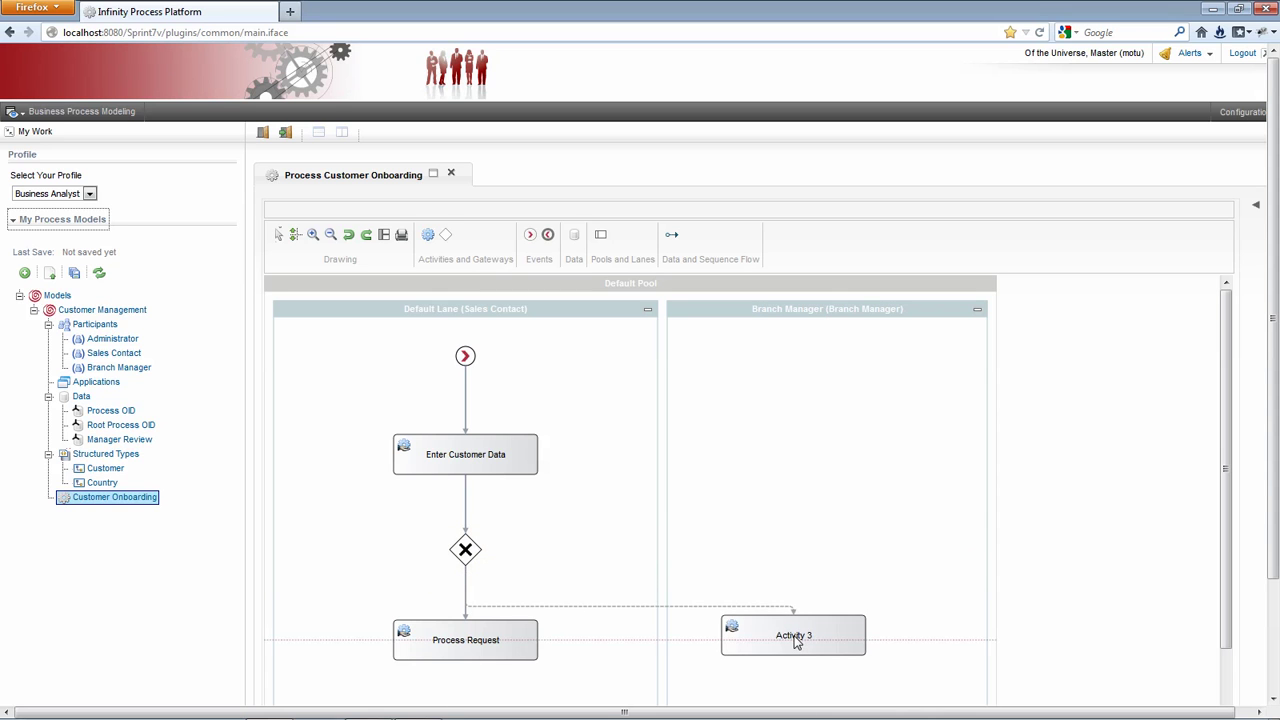
left_click(797, 641)
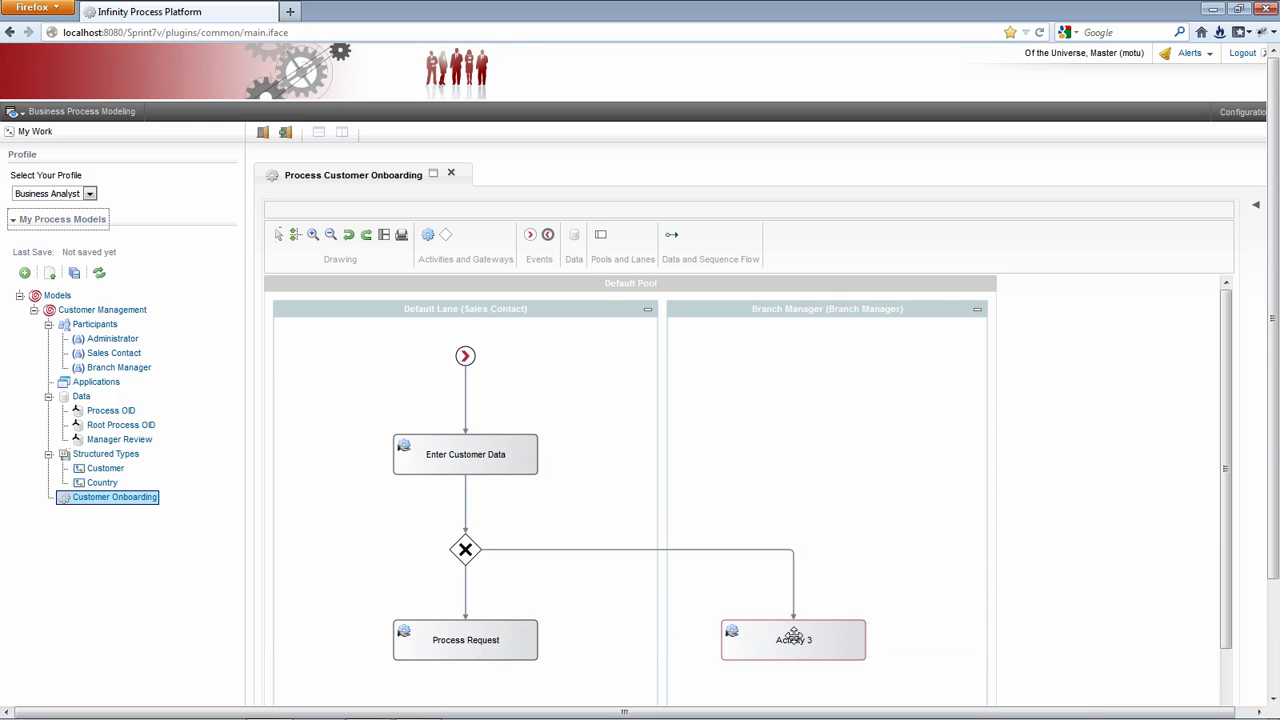
double_click(793, 638)
key("Delete")
key("Delete")
key("Delete")
key("Delete")
key("Delete")
key("Delete")
key("Delete")
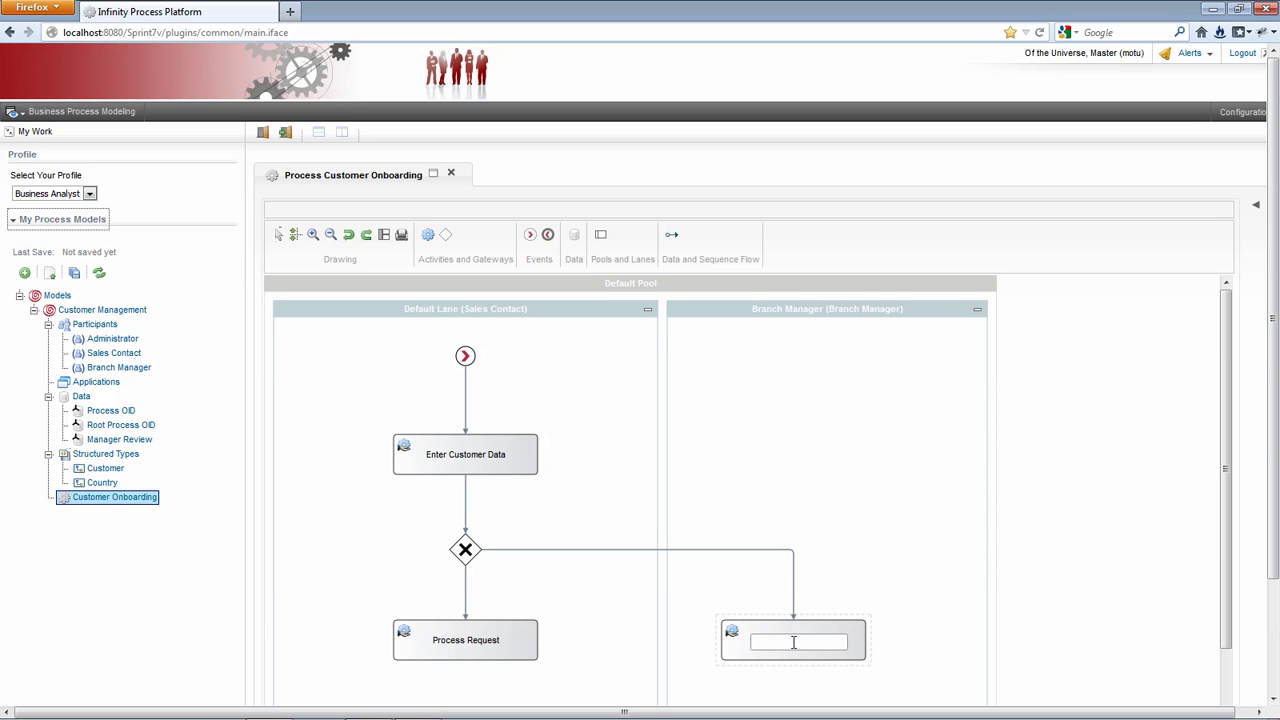
type("Manager Review")
left_click(849, 577)
Route Manager Review back into Process Request and add an end event after Process Request.
left_click(880, 592)
left_click(538, 598)
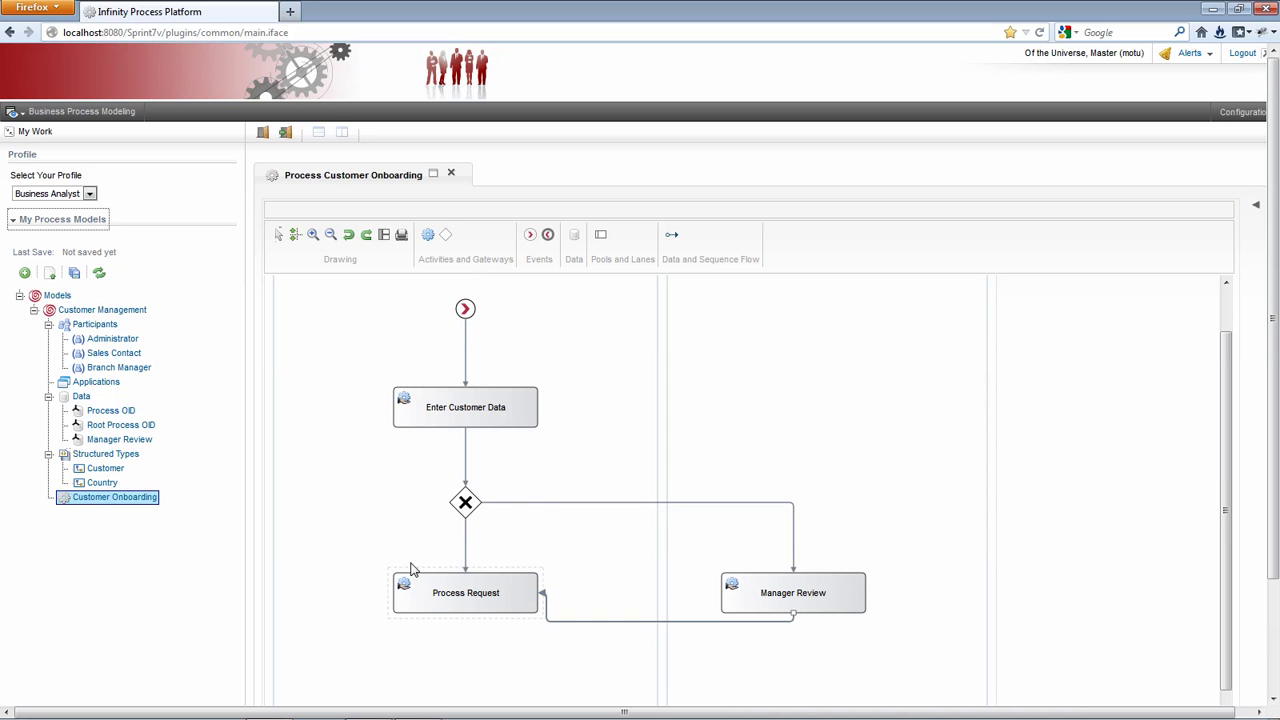
left_click(483, 634)
mouse_move(514, 626)
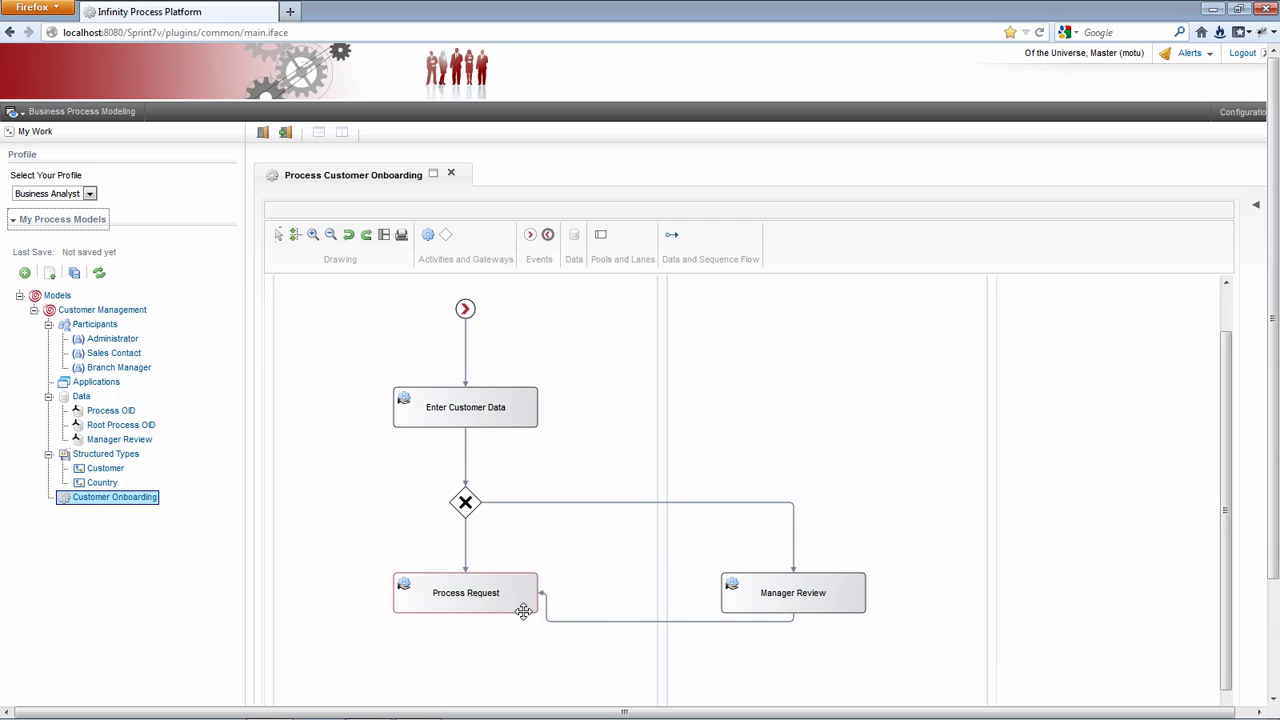
left_click_drag(489, 606, 492, 620)
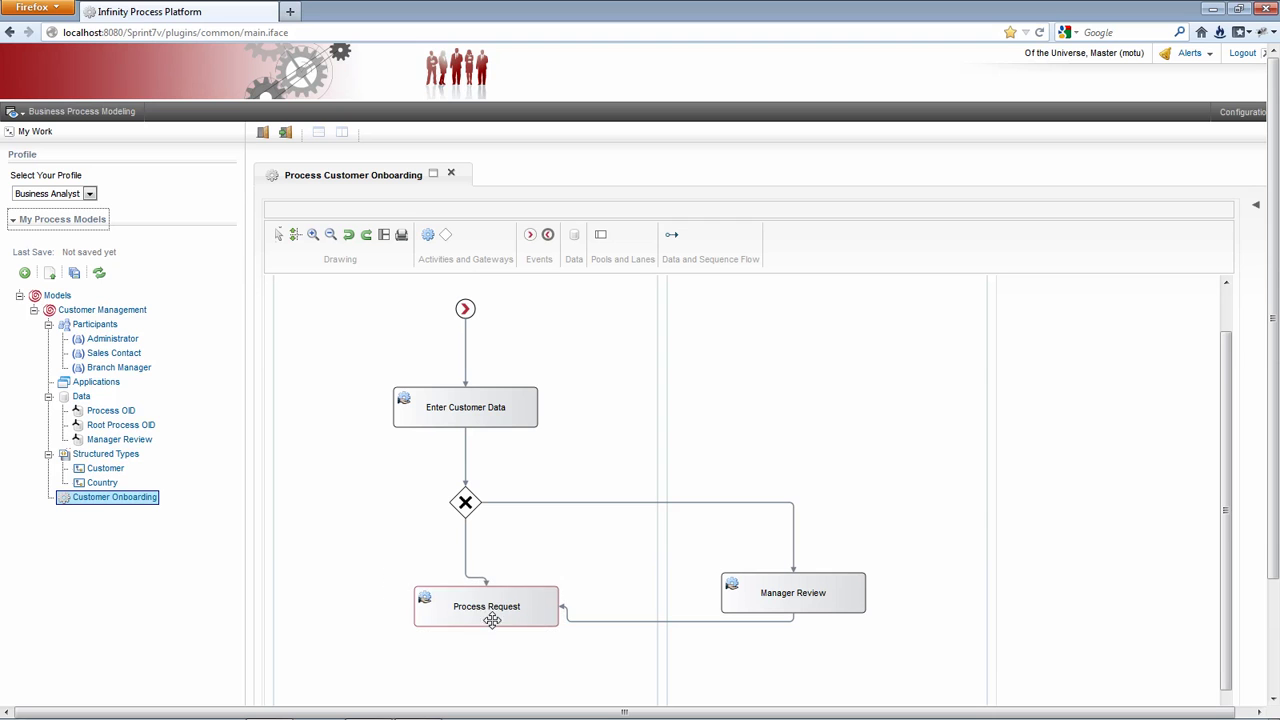
left_click(571, 640)
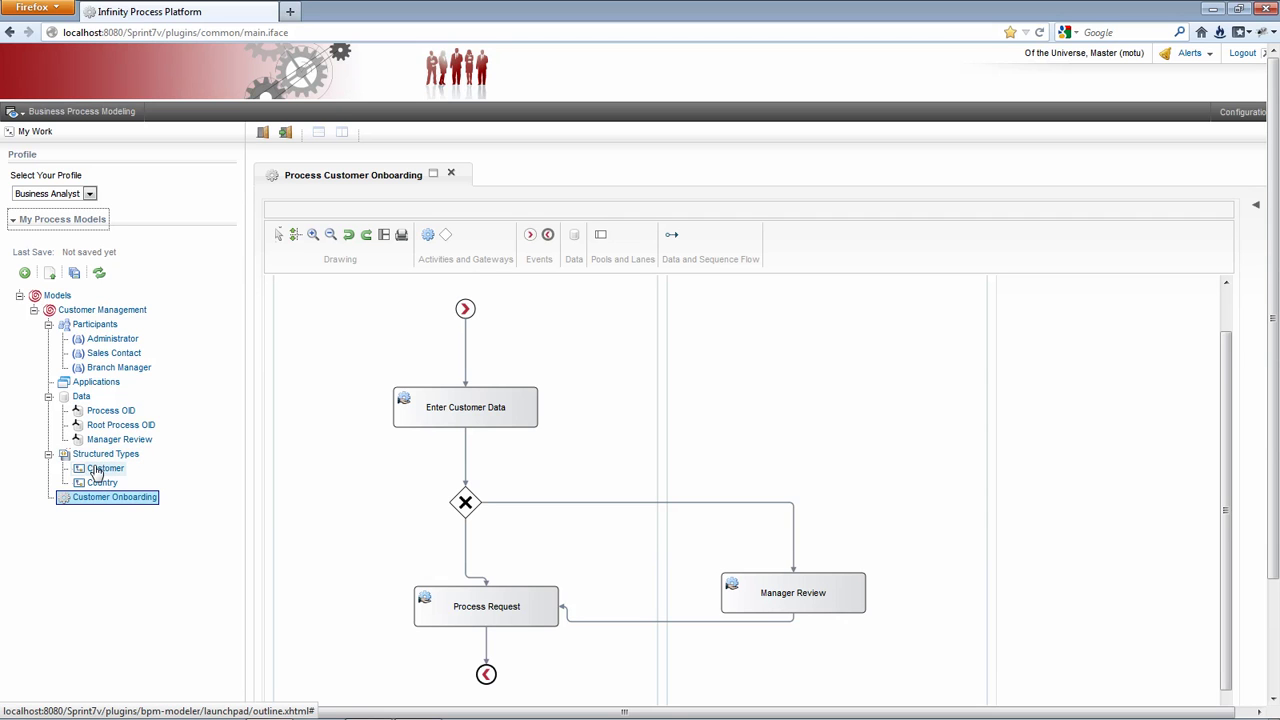
Place a Customer-structure data object beside Enter Customer Data and rename it Customer.
left_click_drag(82, 472, 350, 330)
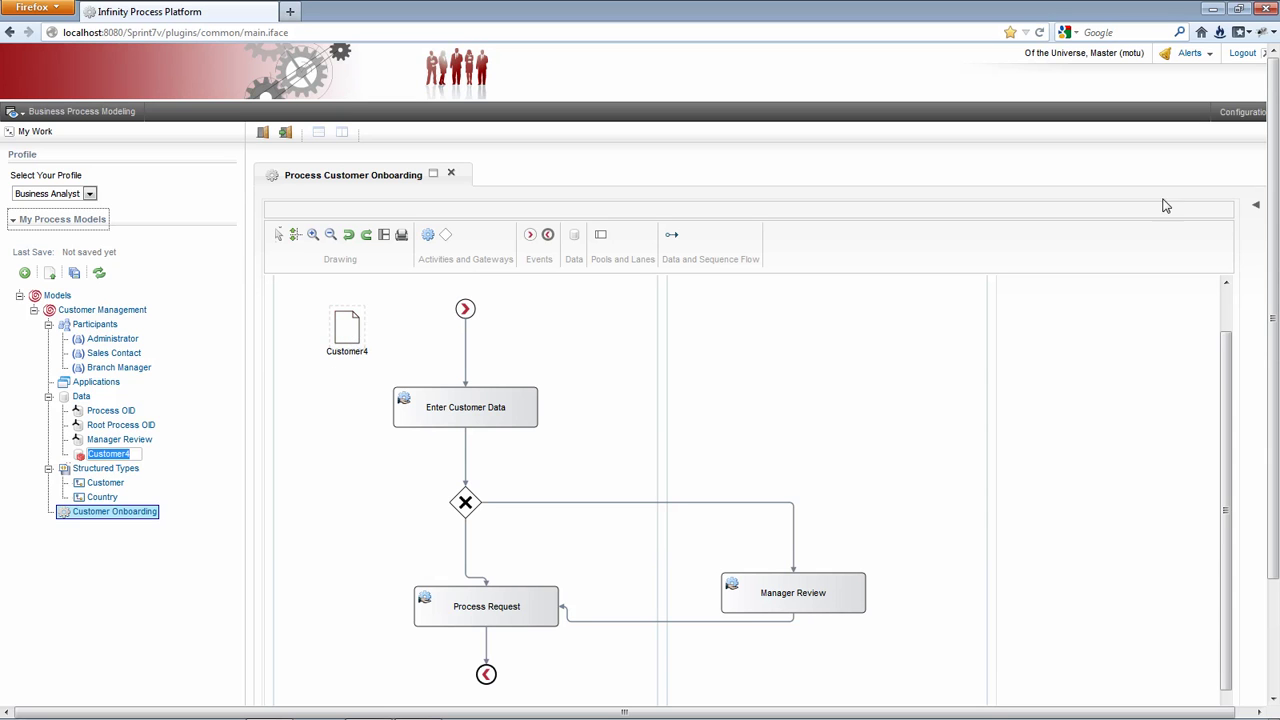
left_click(1256, 205)
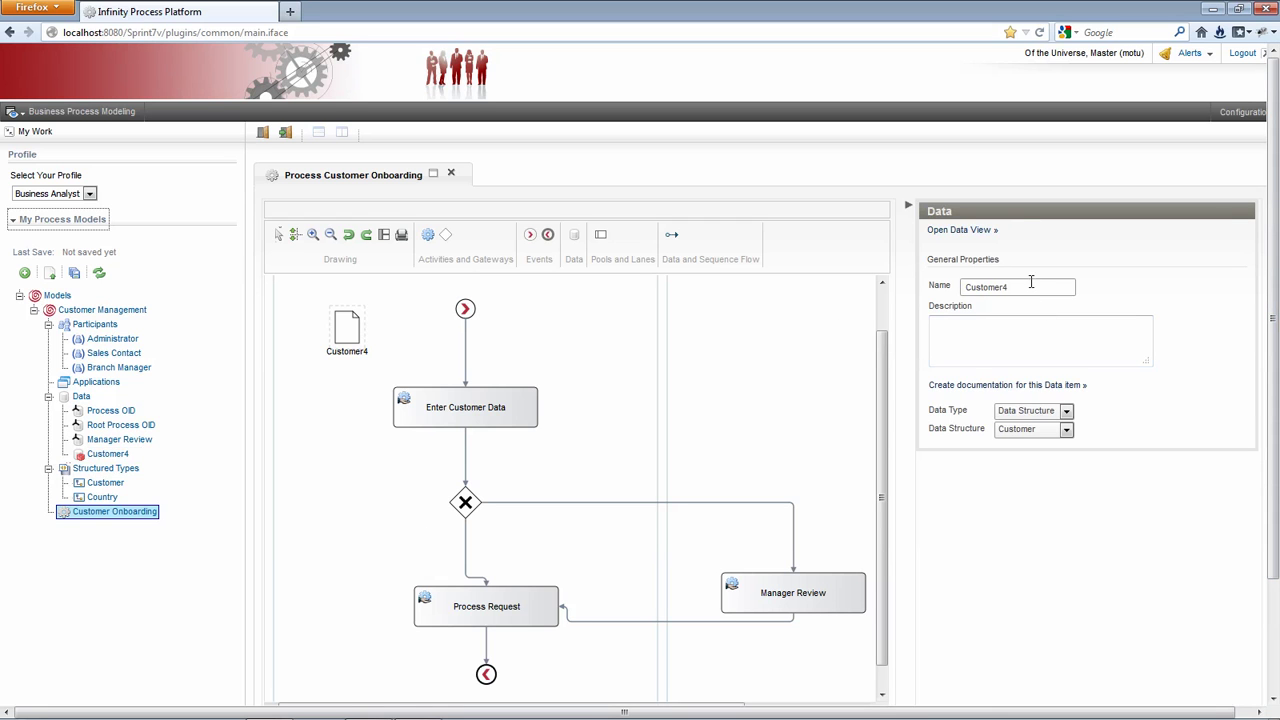
left_click(1014, 287)
left_click(1027, 338)
left_click(385, 366)
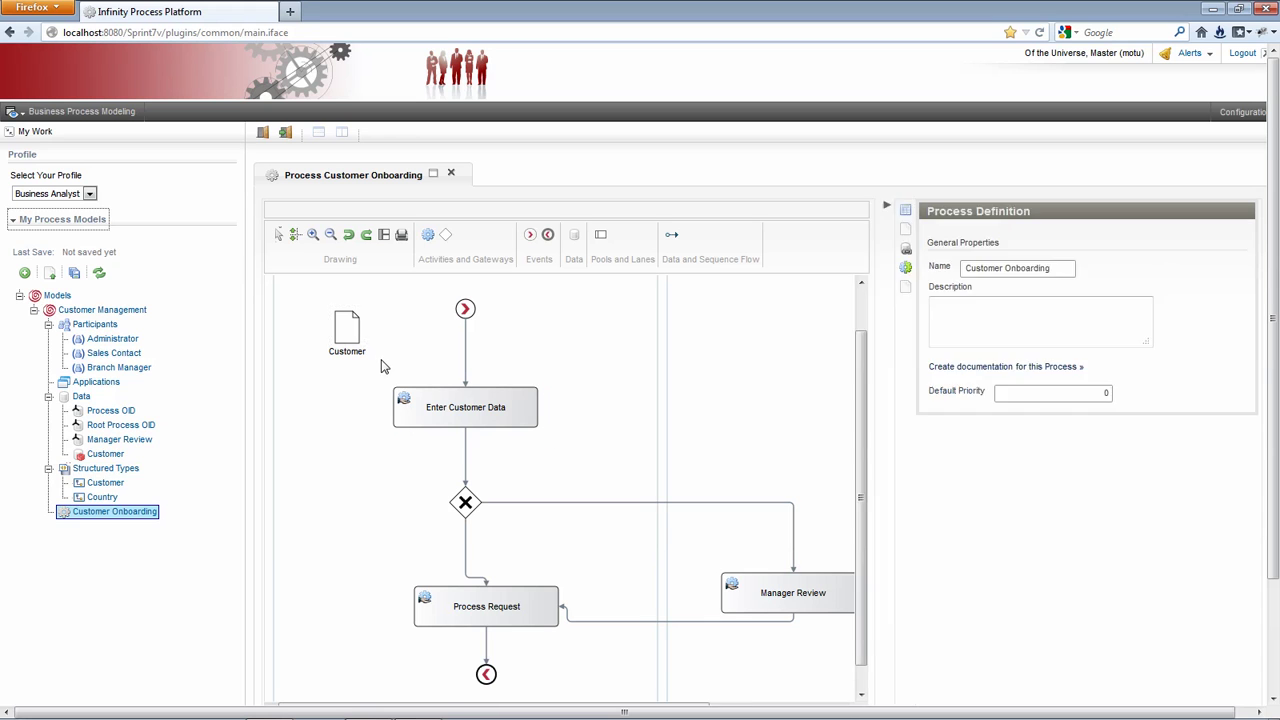
Draw a data flow from Customer into Enter Customer Data and review its description and input path.
left_click(372, 314)
left_click(404, 408)
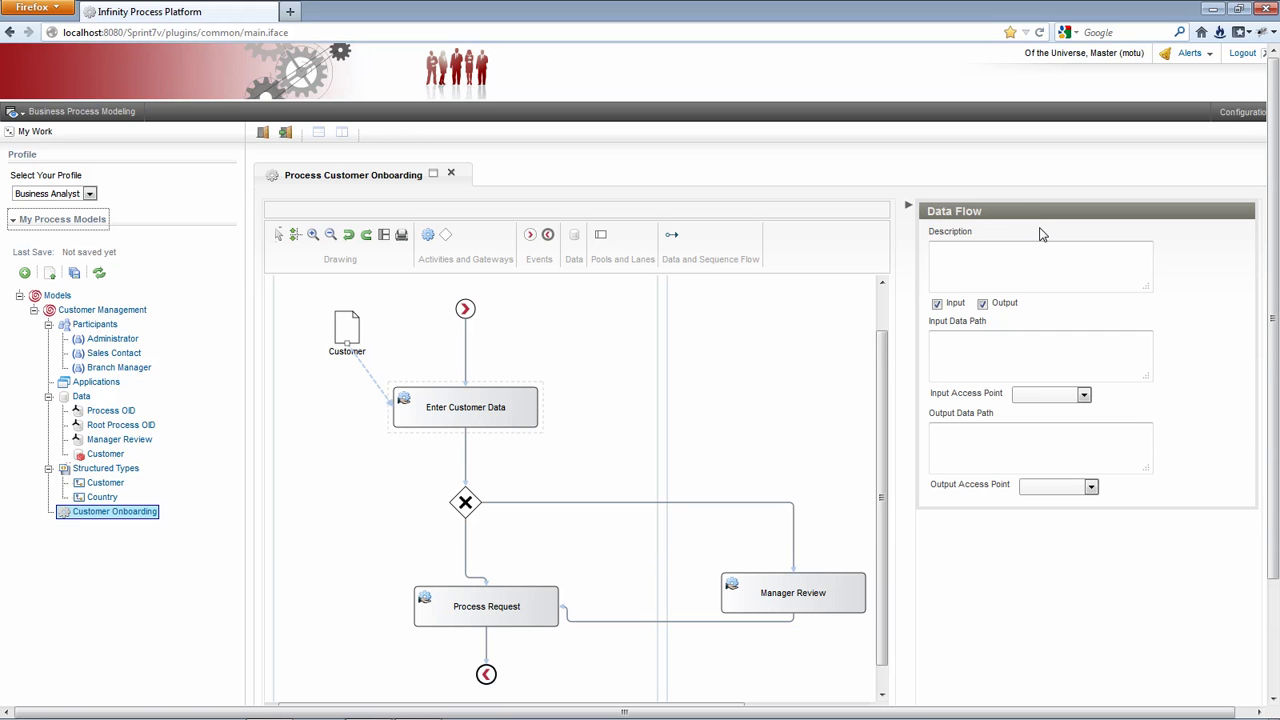
left_click(988, 254)
left_click(997, 355)
Inspect the properties of the start event and the Customer data object.
left_click(464, 311)
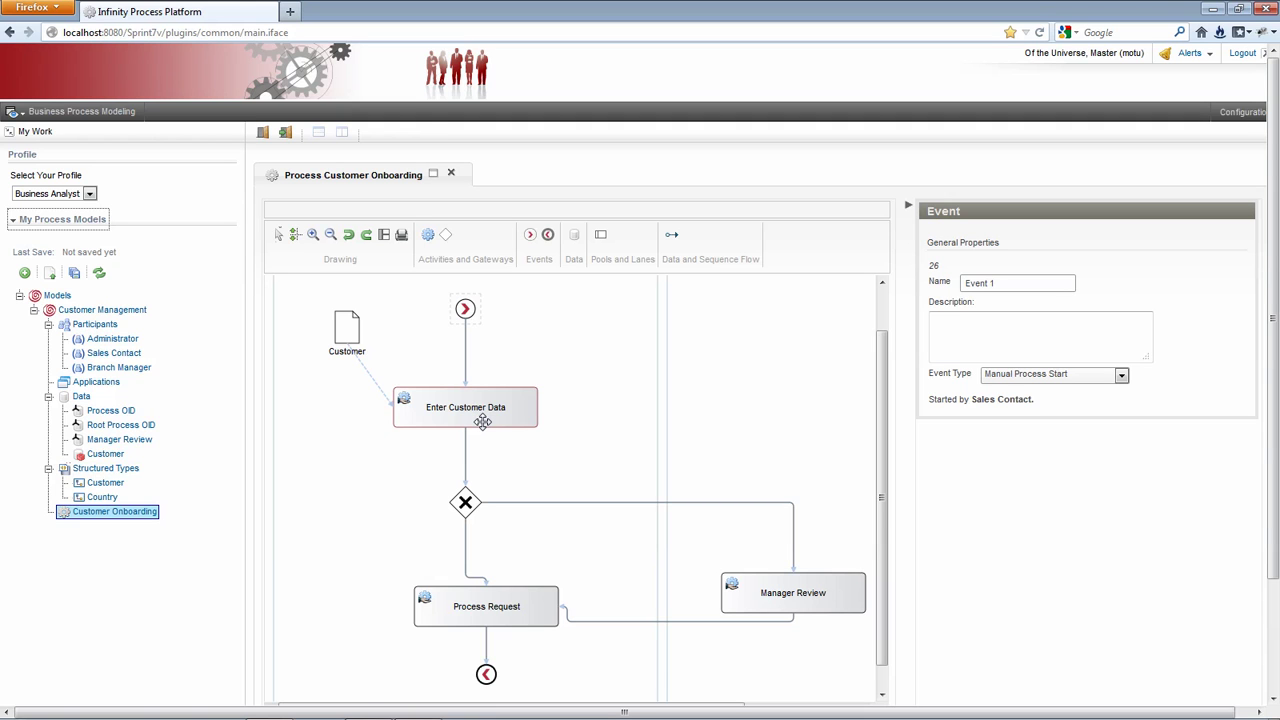
left_click(338, 334)
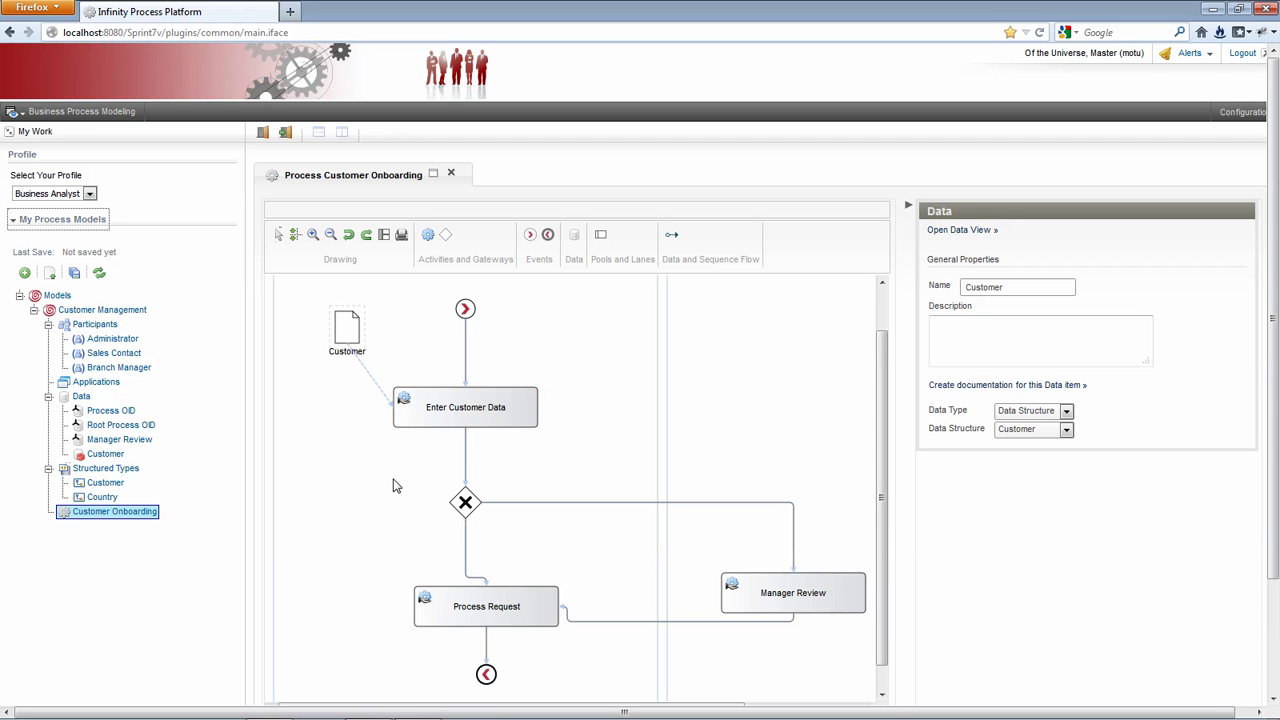
mouse_move(483, 330)
scroll(511, 337, "up", 1)
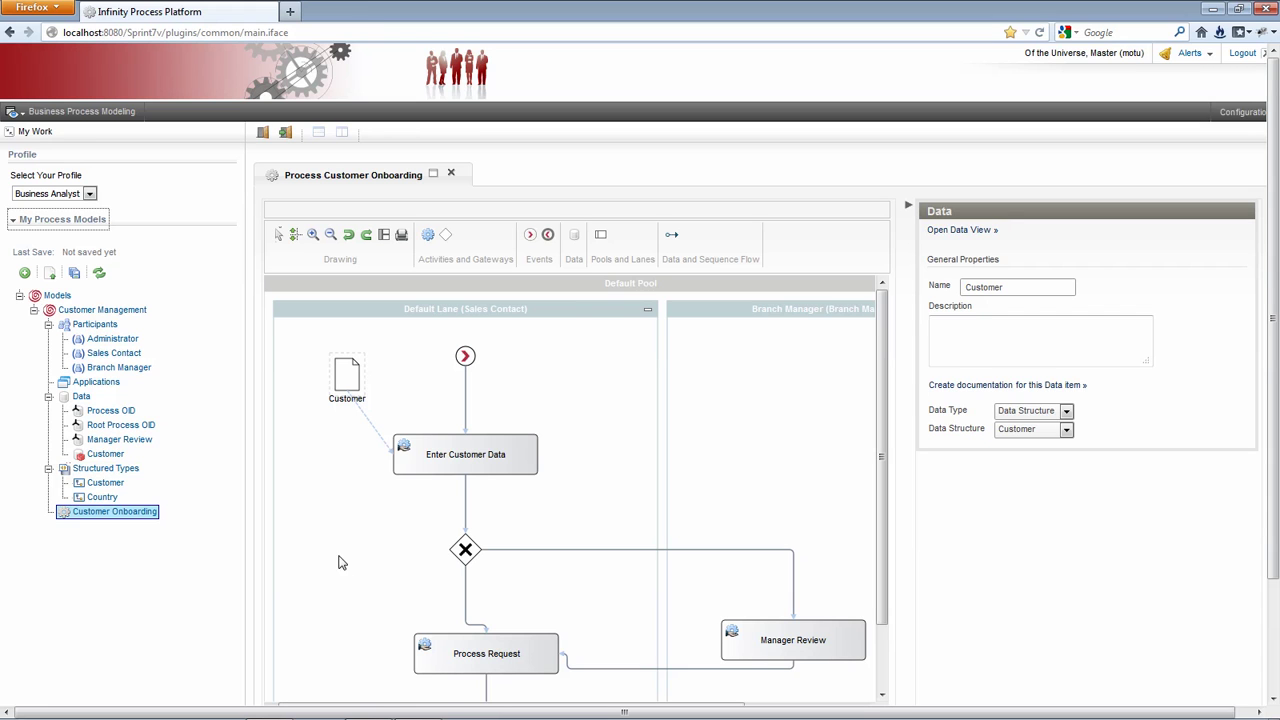
Set the gateway-to-Manager Review flow's condition to Customer.Amount>10000.
left_click(528, 553)
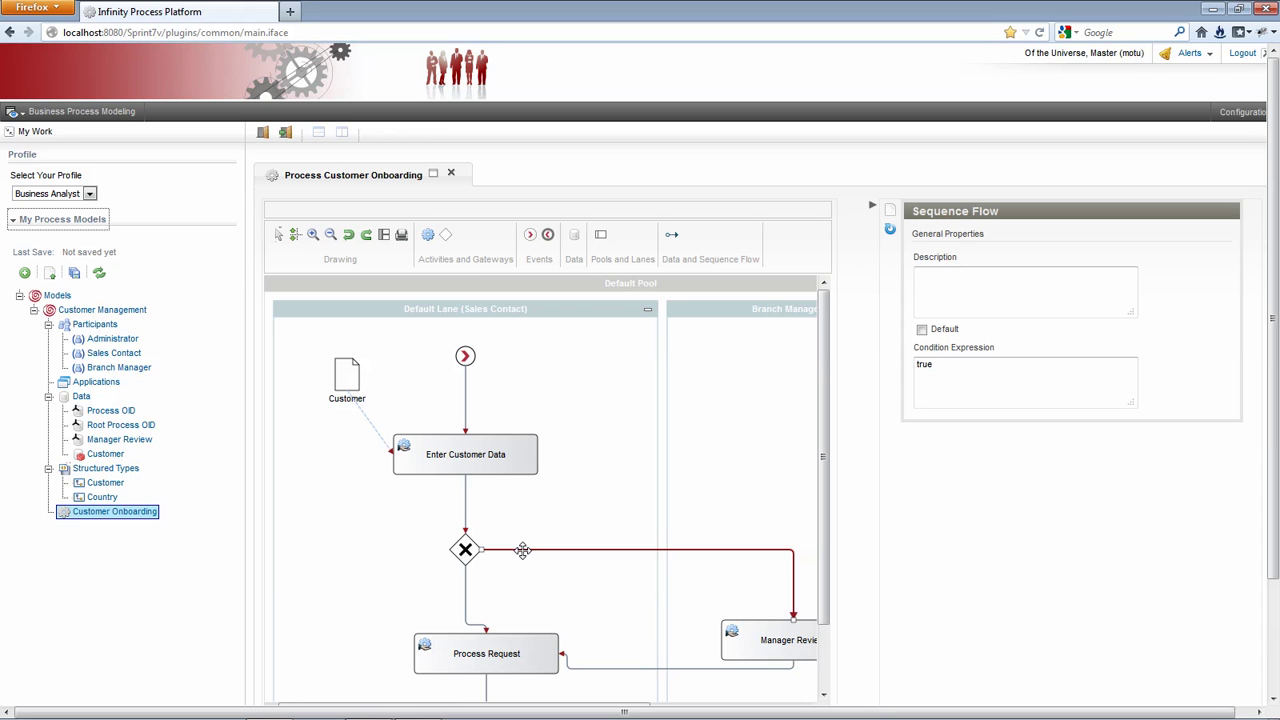
mouse_move(528, 556)
left_click(530, 557)
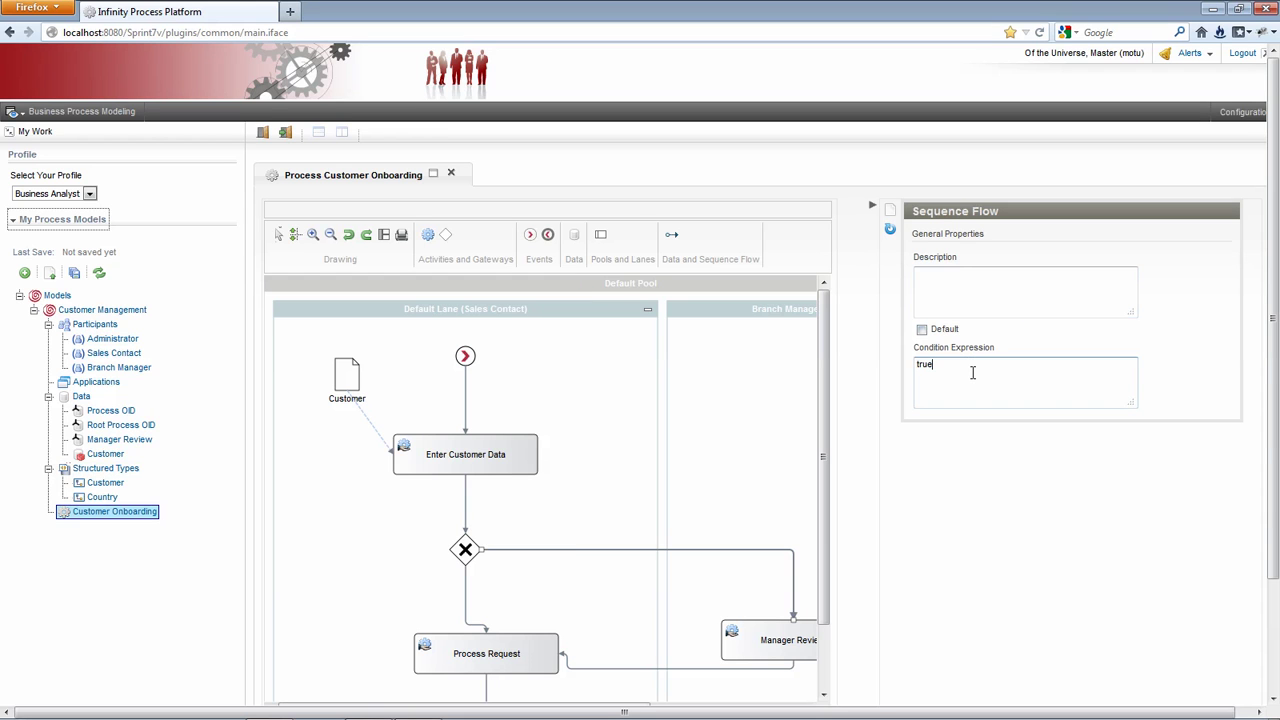
key("BackSpace")
key("BackSpace")
key("BackSpace")
left_click(931, 462)
Make the gateway-to-Process Request flow the default path.
mouse_move(476, 594)
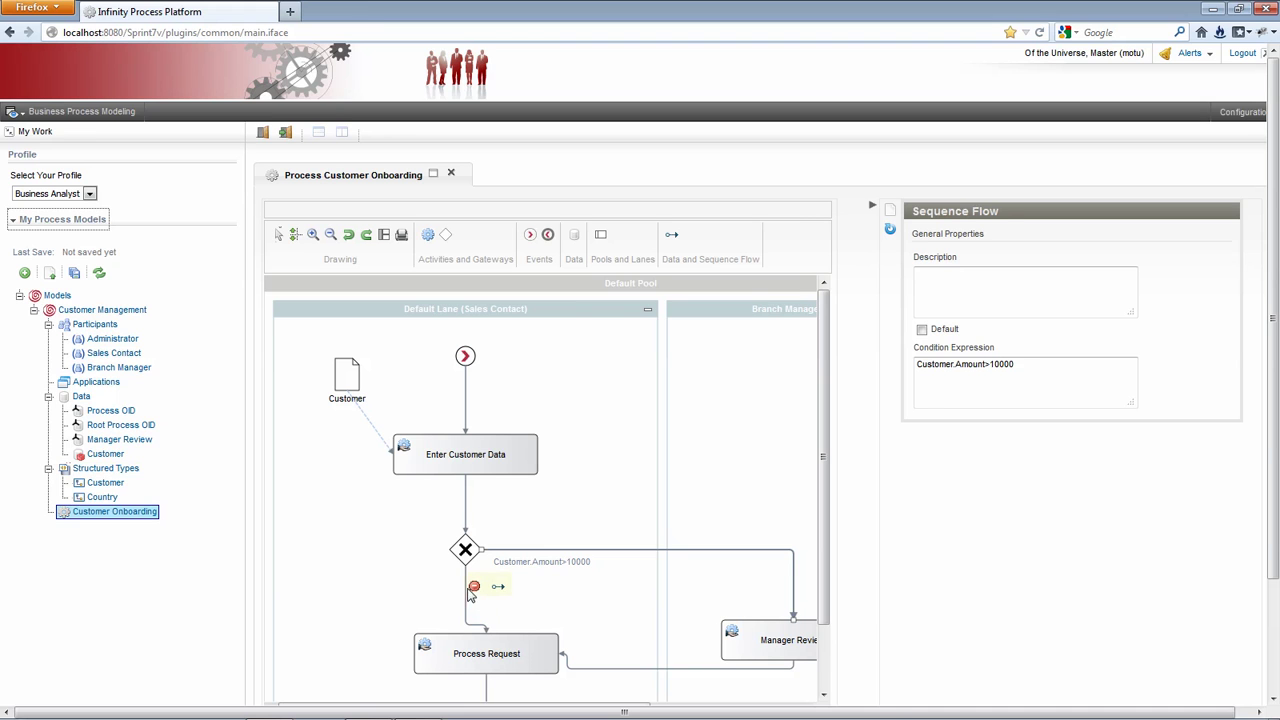
left_click(467, 594)
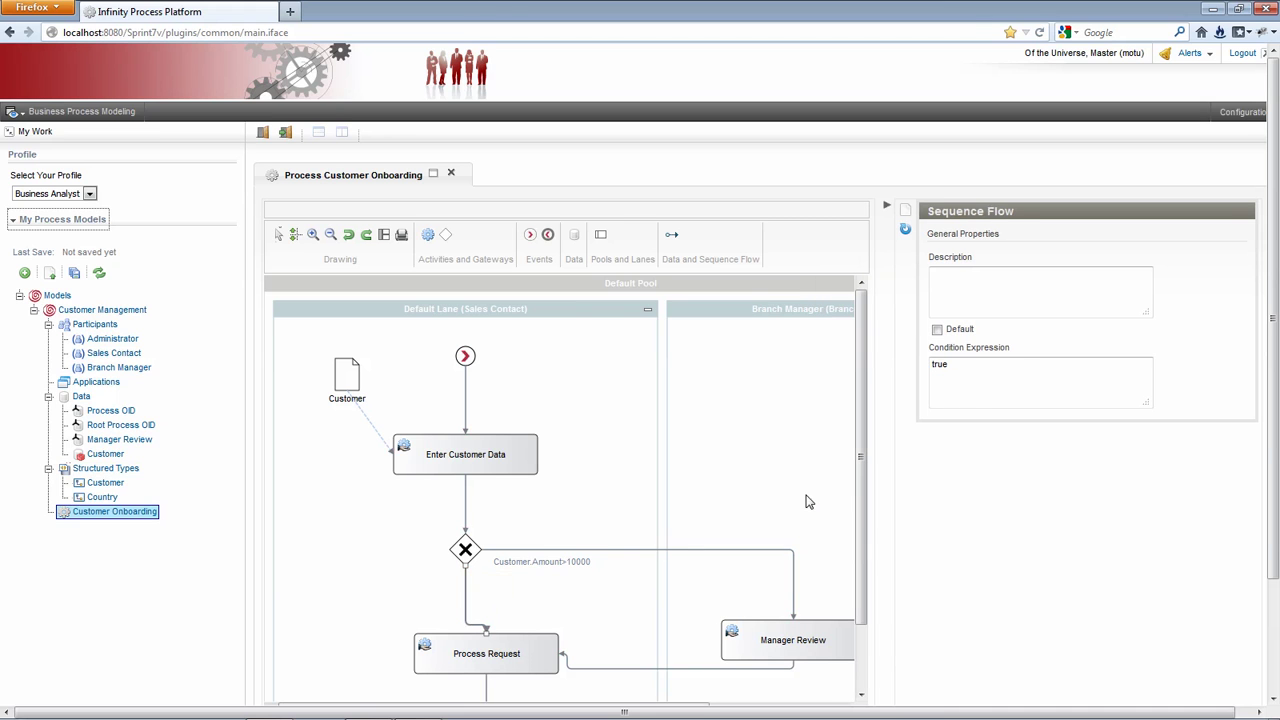
left_click(937, 329)
Review the properties of Enter Customer Data, Manager Review and Process Request, then hide the panel.
left_click(494, 465)
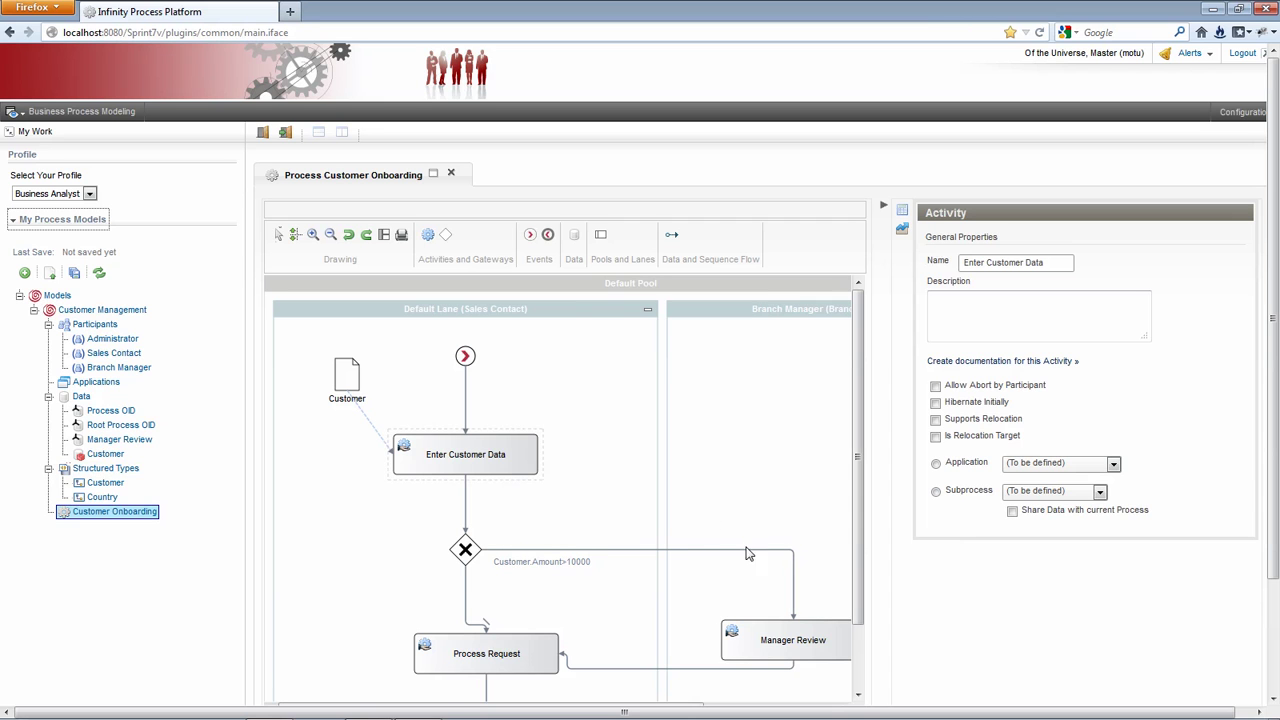
left_click(801, 652)
left_click(530, 653)
scroll(617, 579, "down", 1)
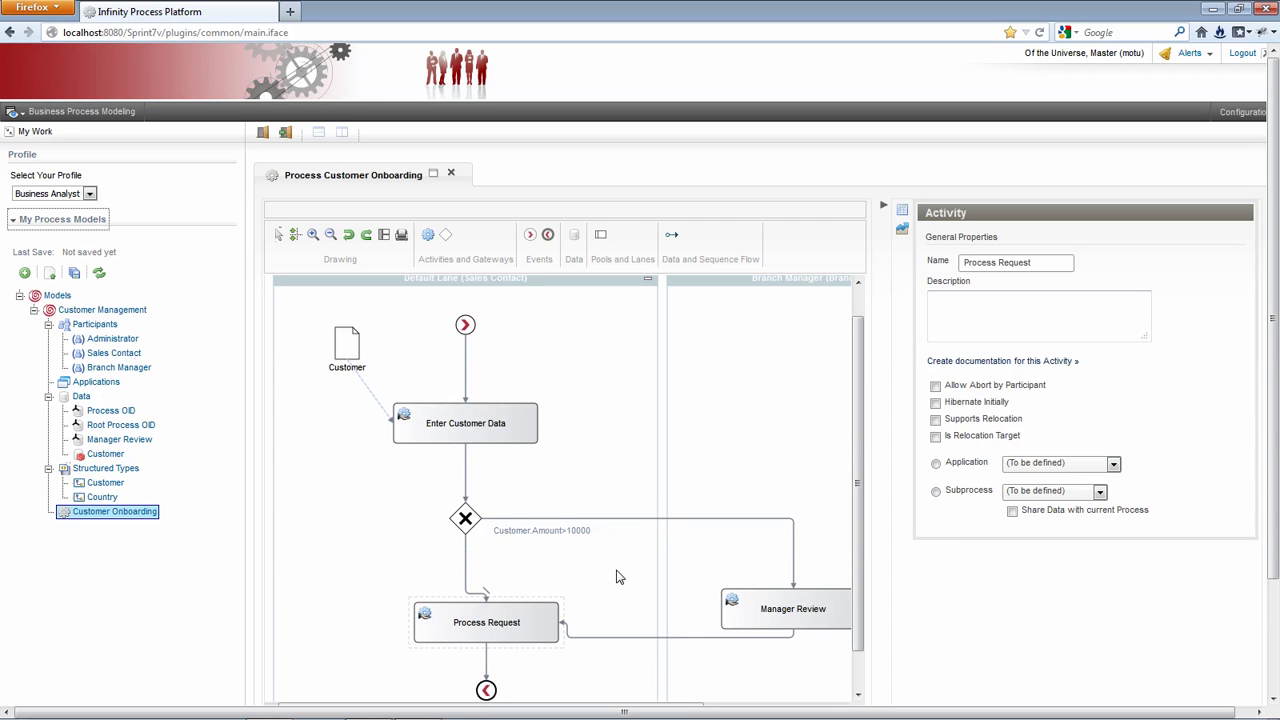
left_click(884, 208)
Add Customer and Manager Review data objects in the Branch Manager lane and link both to Manager Review.
scroll(1224, 483, "down", 3)
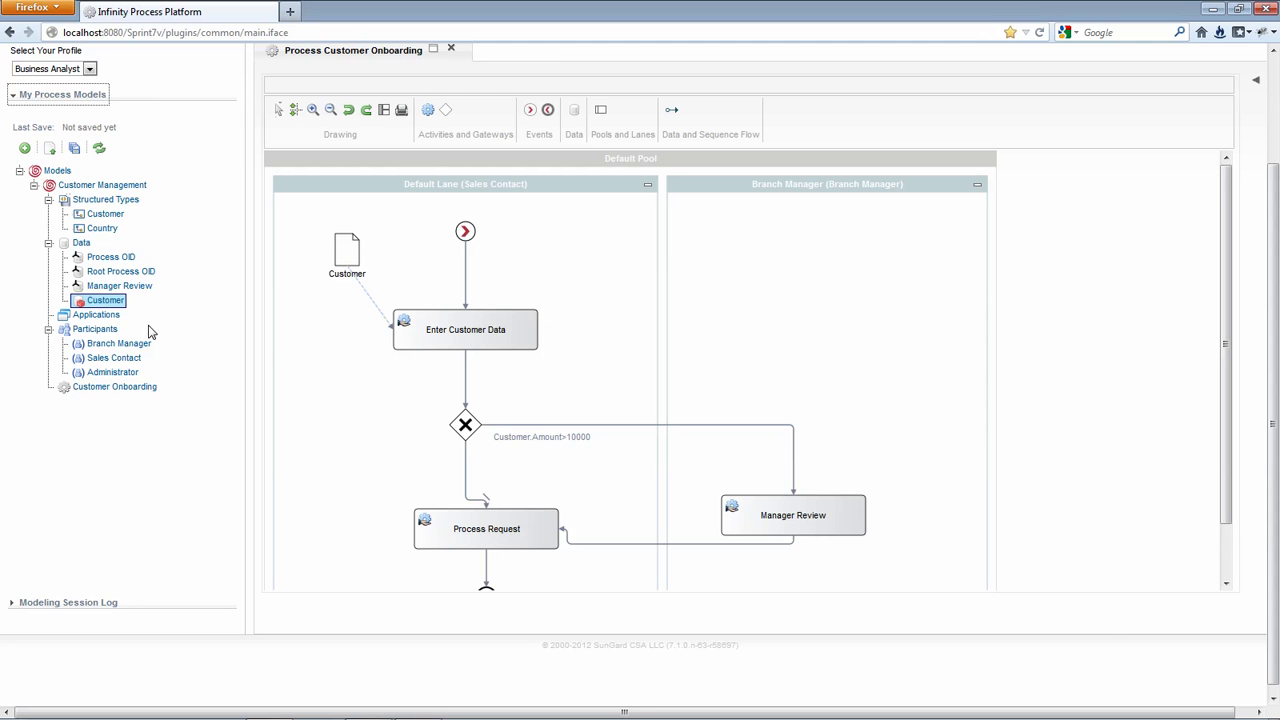
left_click_drag(80, 303, 818, 398)
mouse_move(852, 395)
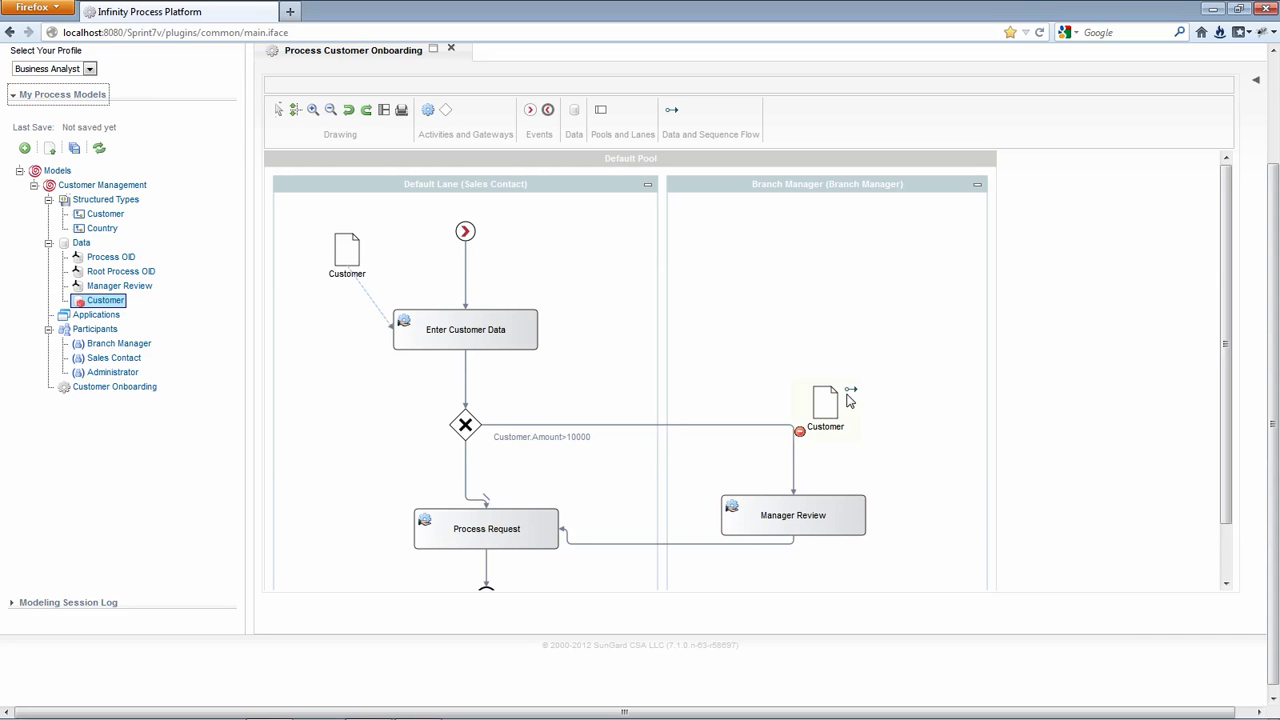
left_click_drag(851, 393, 852, 505)
mouse_move(610, 430)
left_click(824, 405)
left_click(1256, 81)
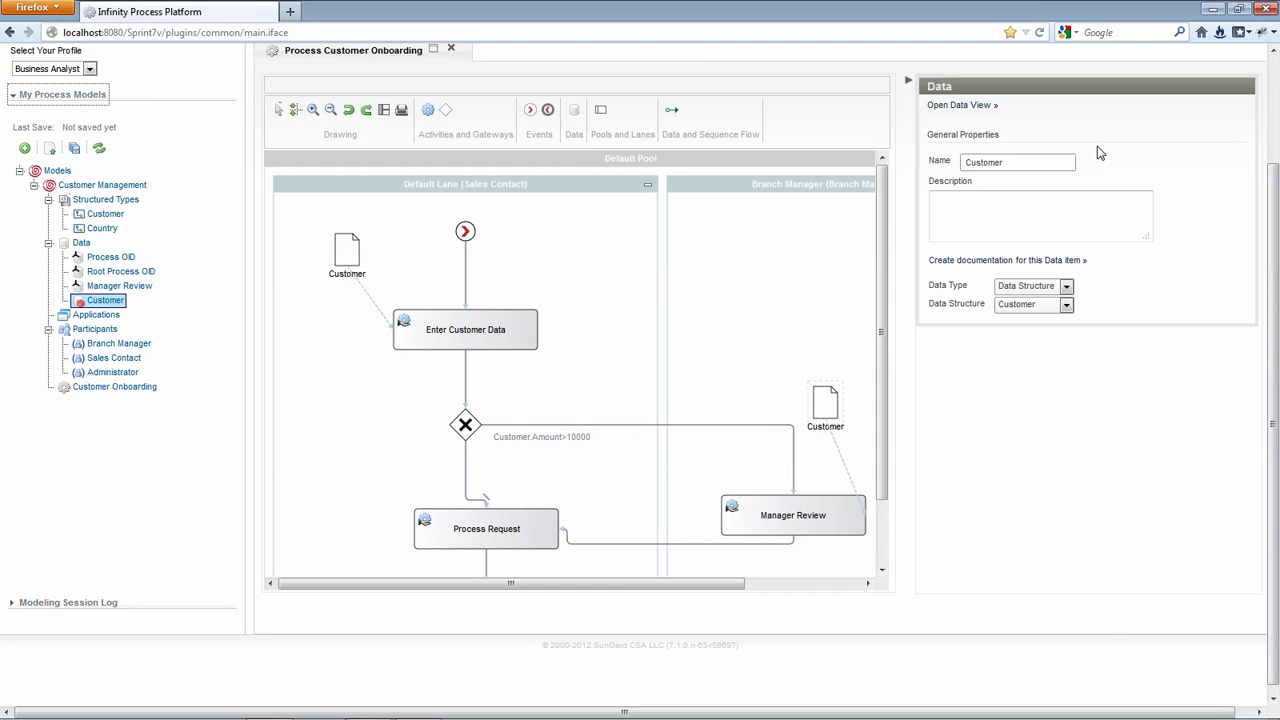
left_click(846, 462)
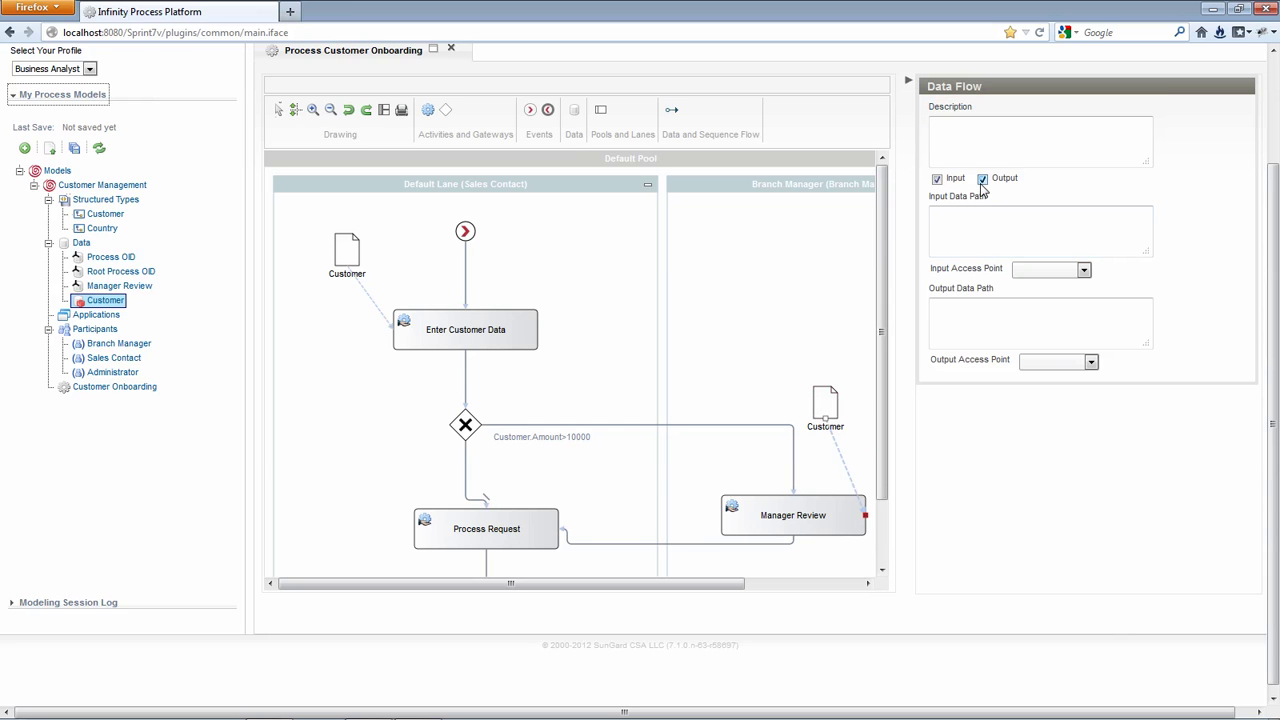
left_click(906, 83)
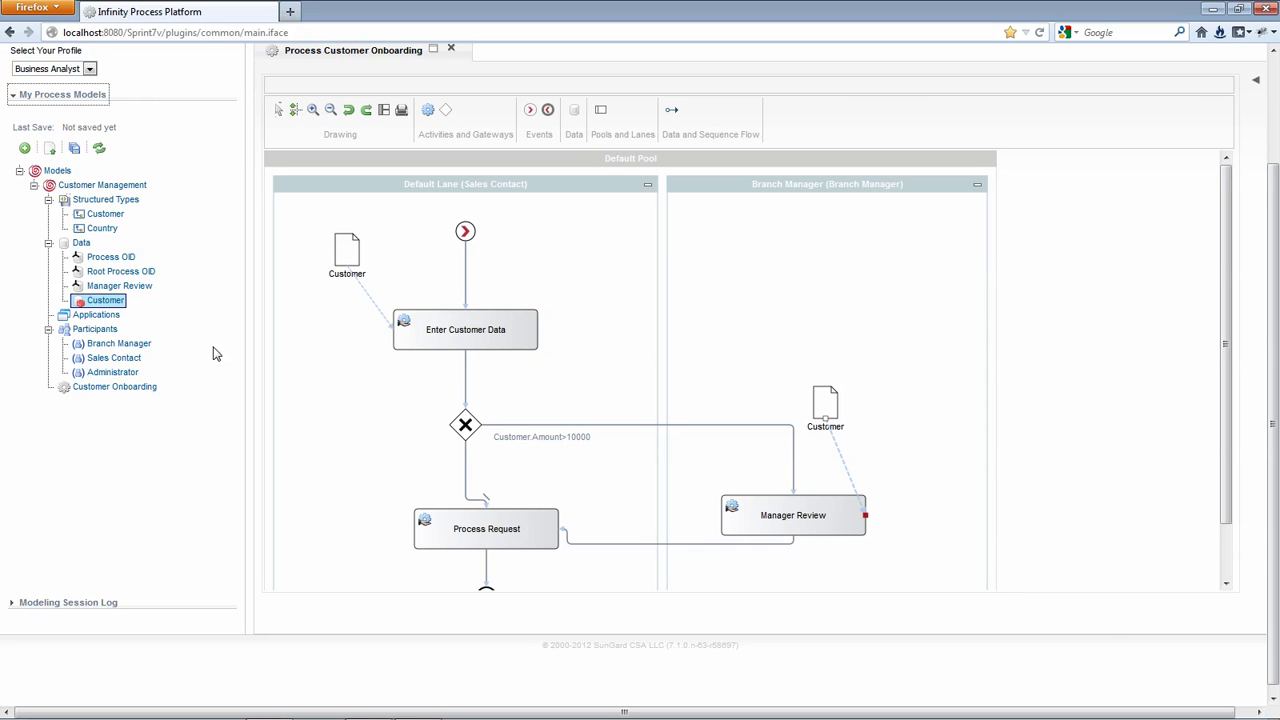
left_click_drag(82, 287, 883, 408)
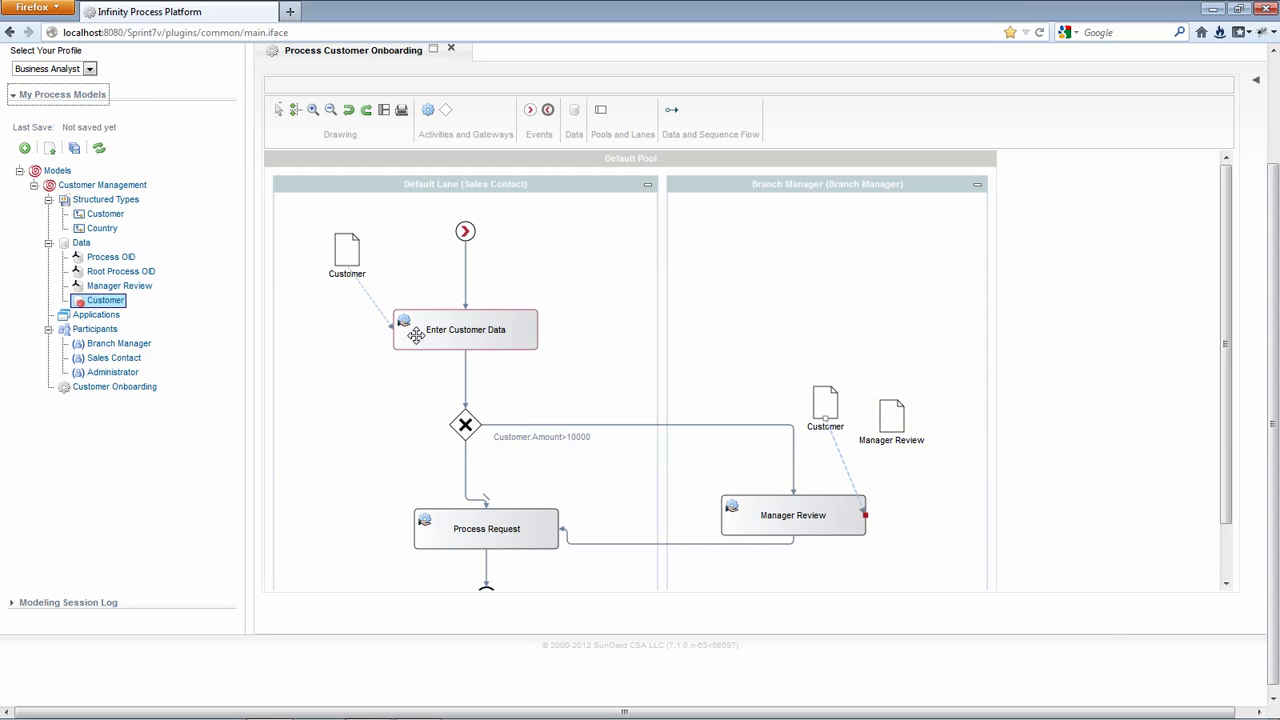
left_click(918, 408)
left_click(867, 516)
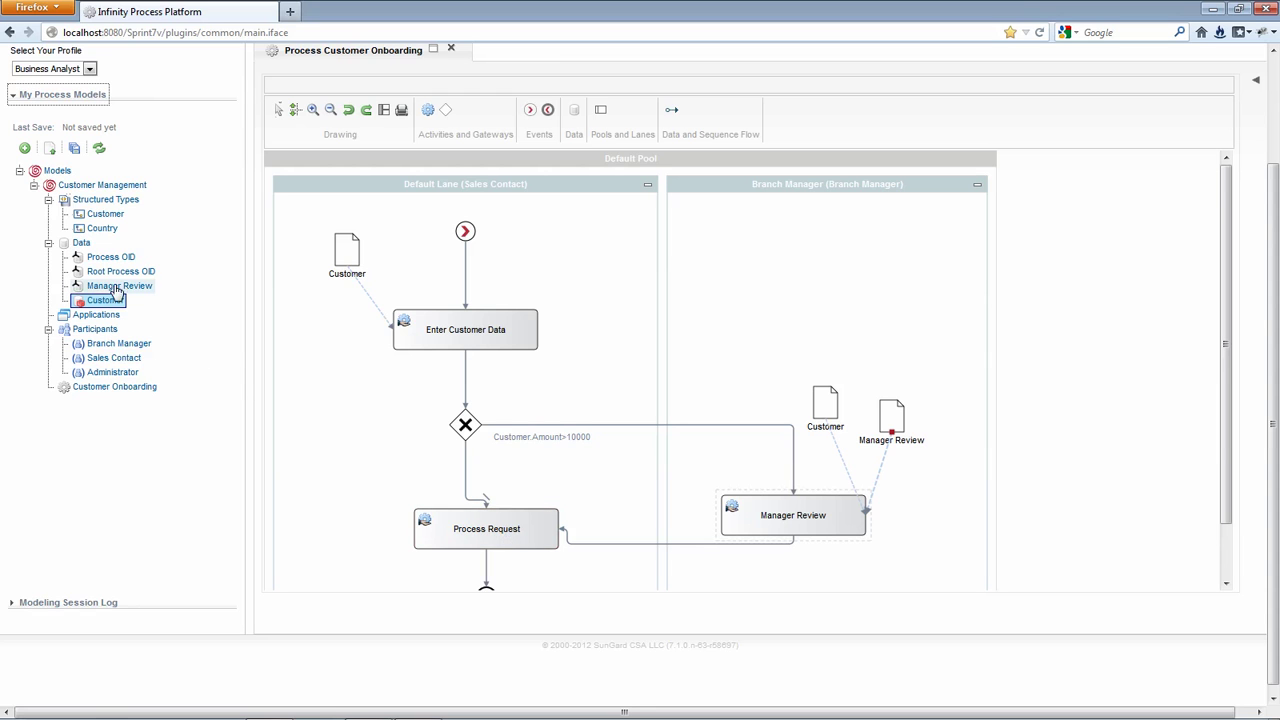
Add Customer and Manager Review data objects left of Process Request and link both into it.
left_click_drag(104, 297, 320, 427)
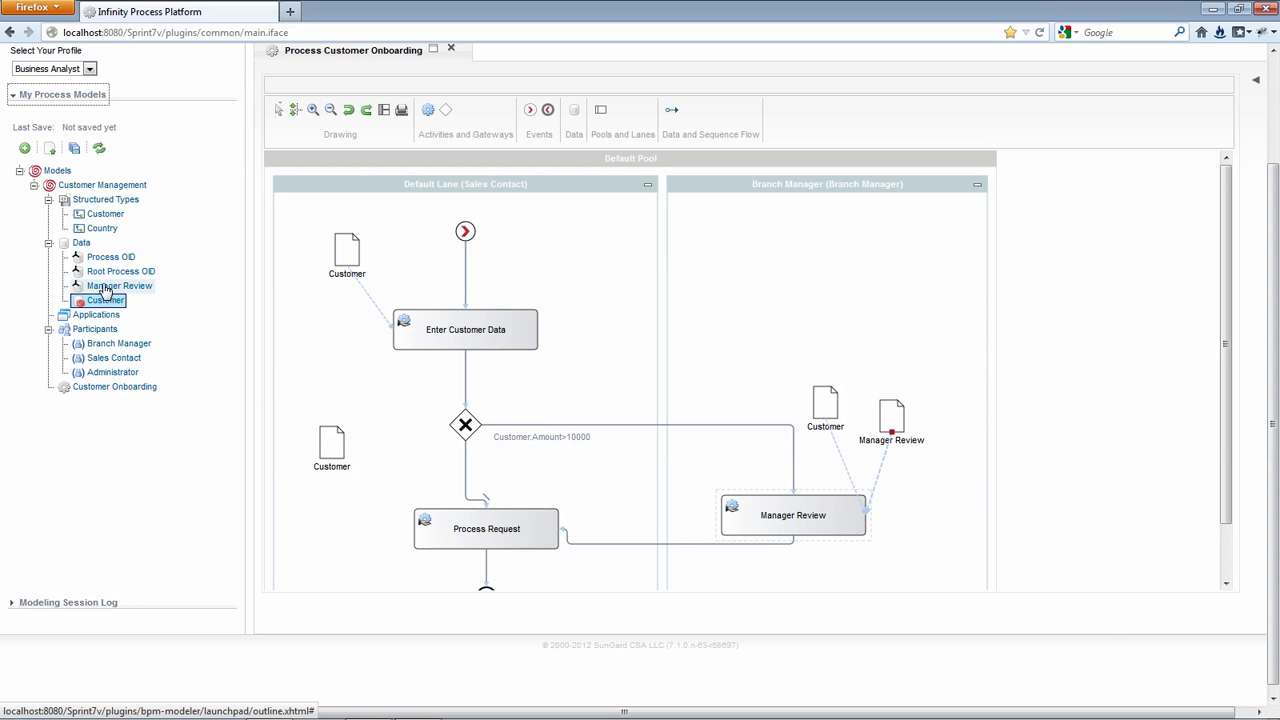
left_click_drag(104, 289, 302, 497)
left_click(360, 438)
left_click(424, 527)
left_click(336, 512)
left_click(418, 529)
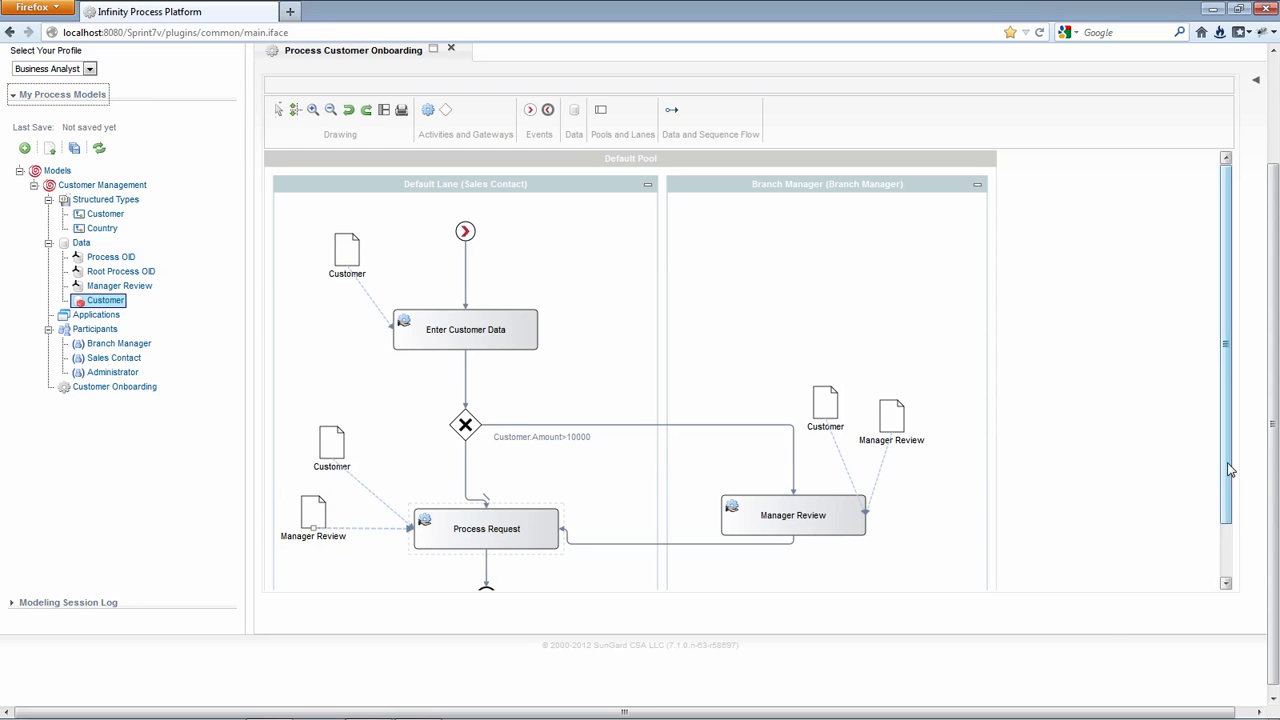
left_click_drag(1230, 470, 1229, 496)
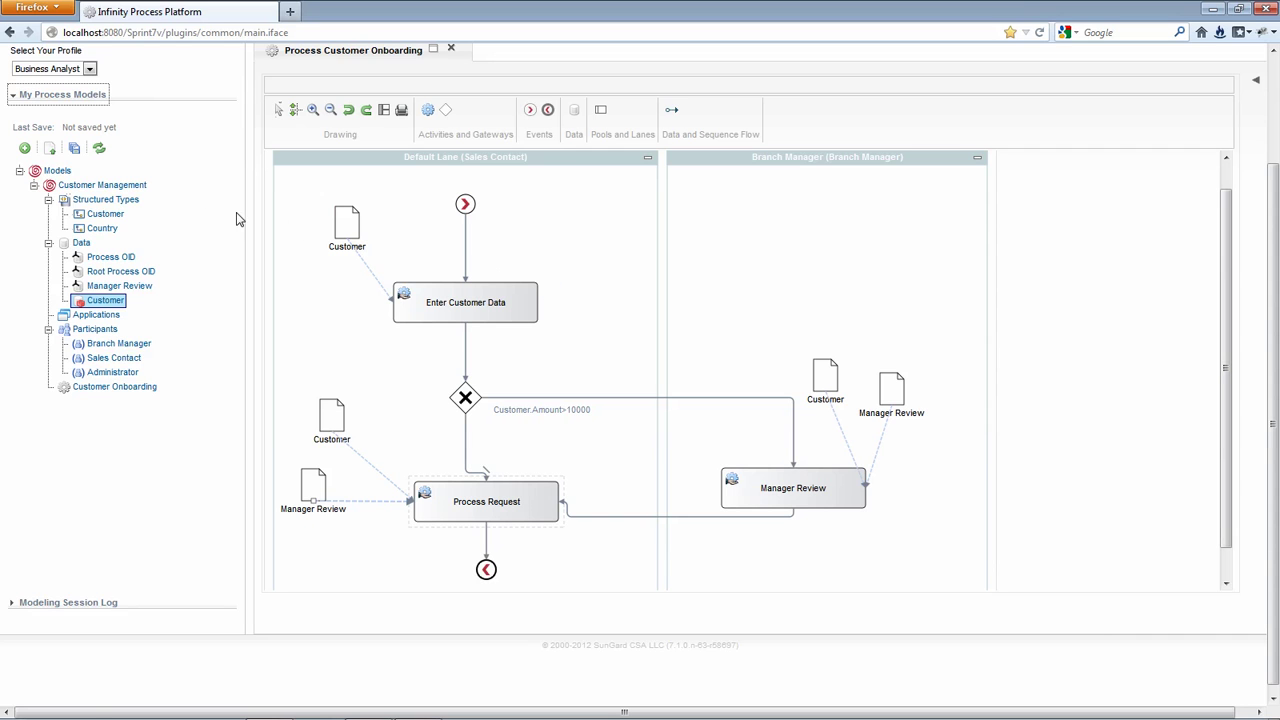
Save the Customer Onboarding model, then view and dismiss Customer Management's model actions.
left_click(75, 149)
scroll(174, 195, "up", 2)
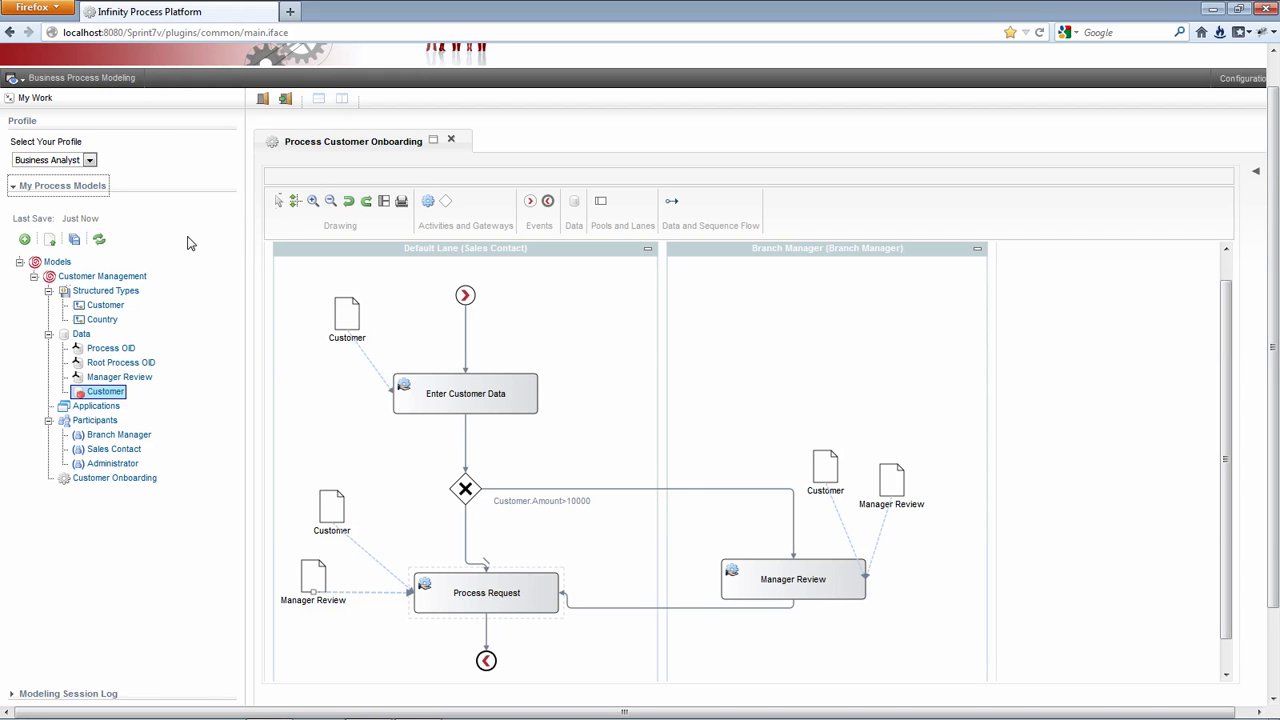
right_click(140, 280)
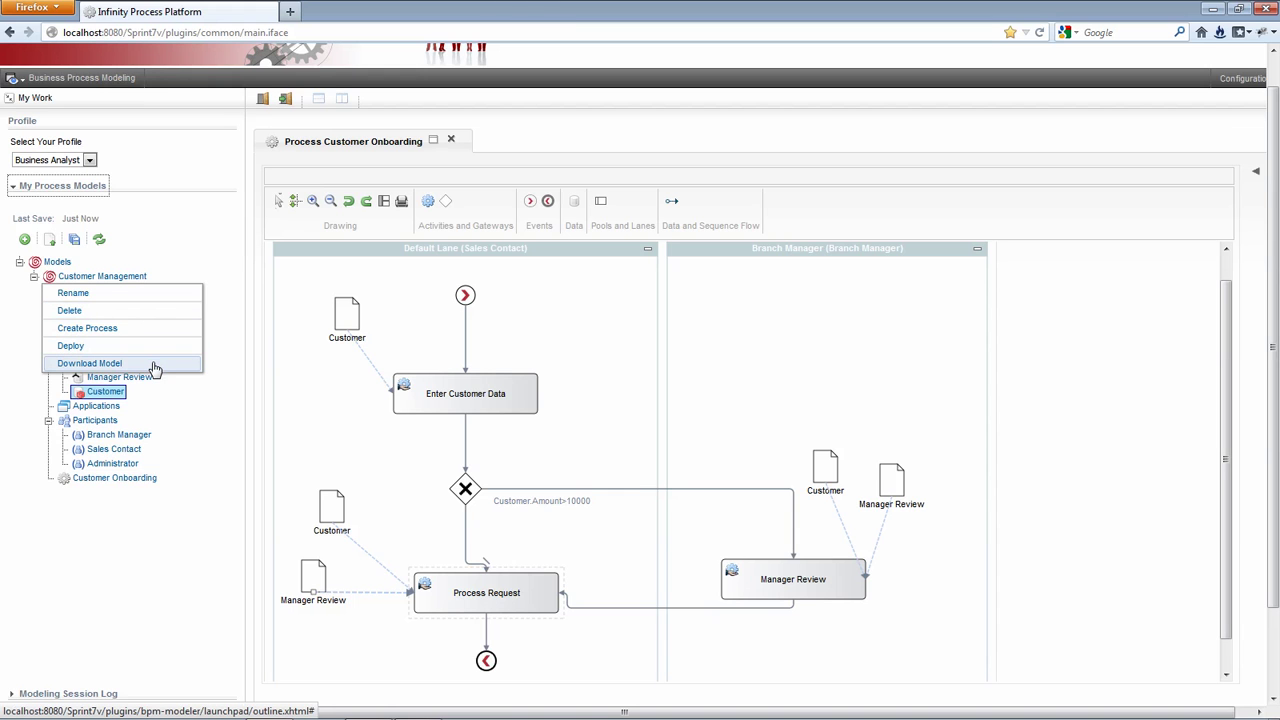
left_click(205, 222)
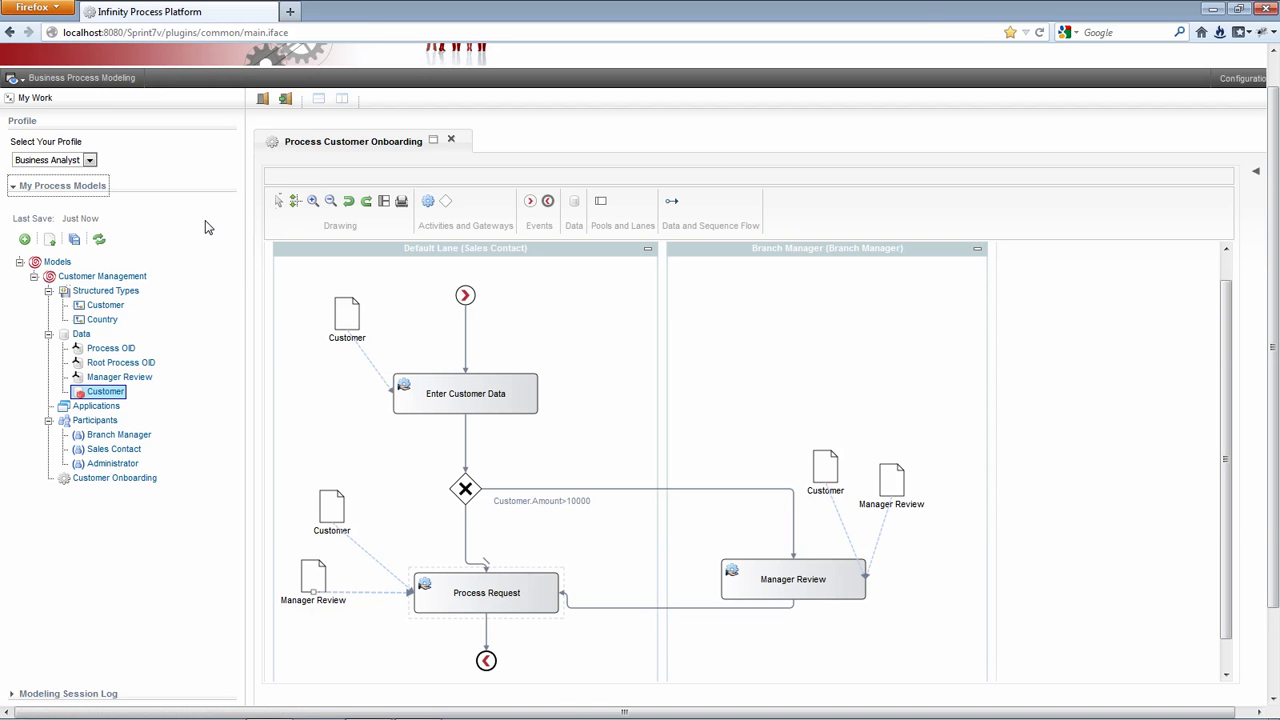